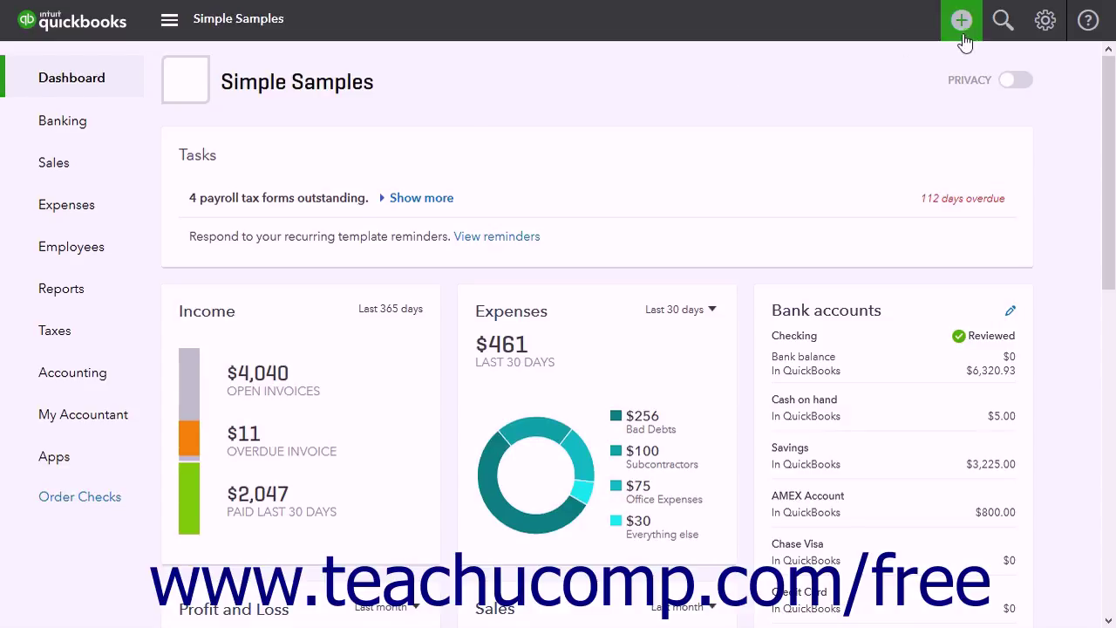
# From the Chart of Accounts, start a new account with Expenses category and Auto detail type.
pyautogui.click(1046, 23)
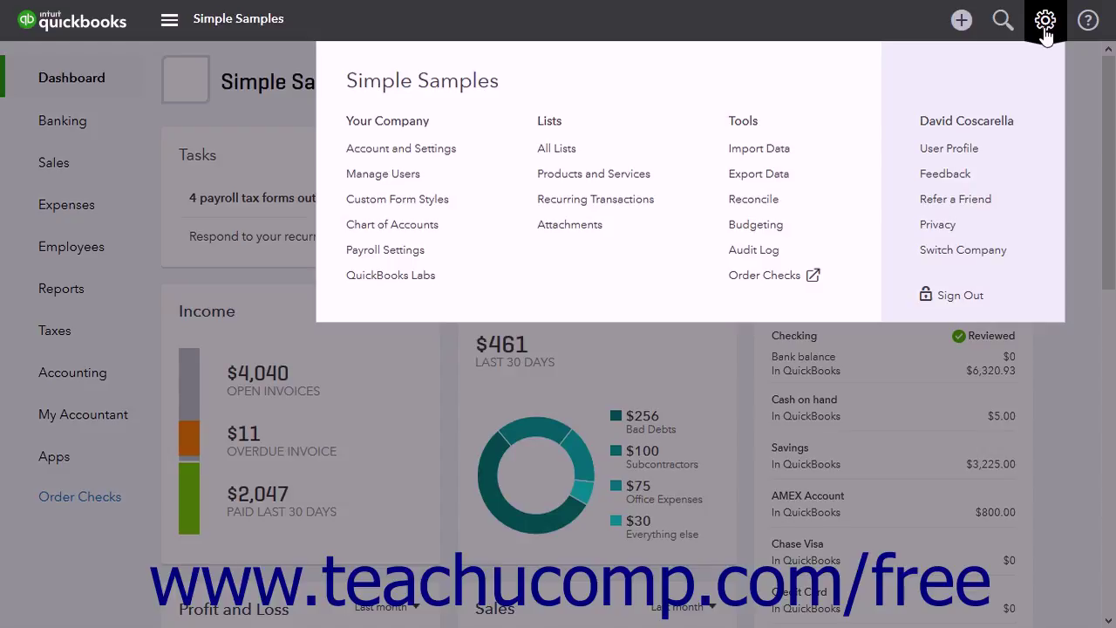
pyautogui.click(434, 224)
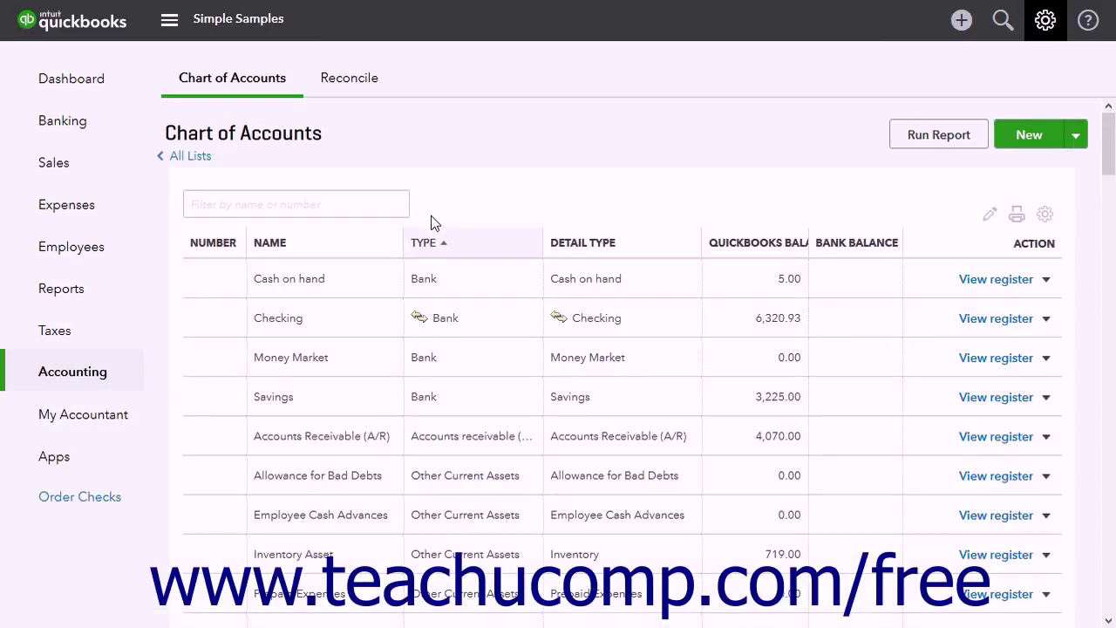
pyautogui.click(1023, 137)
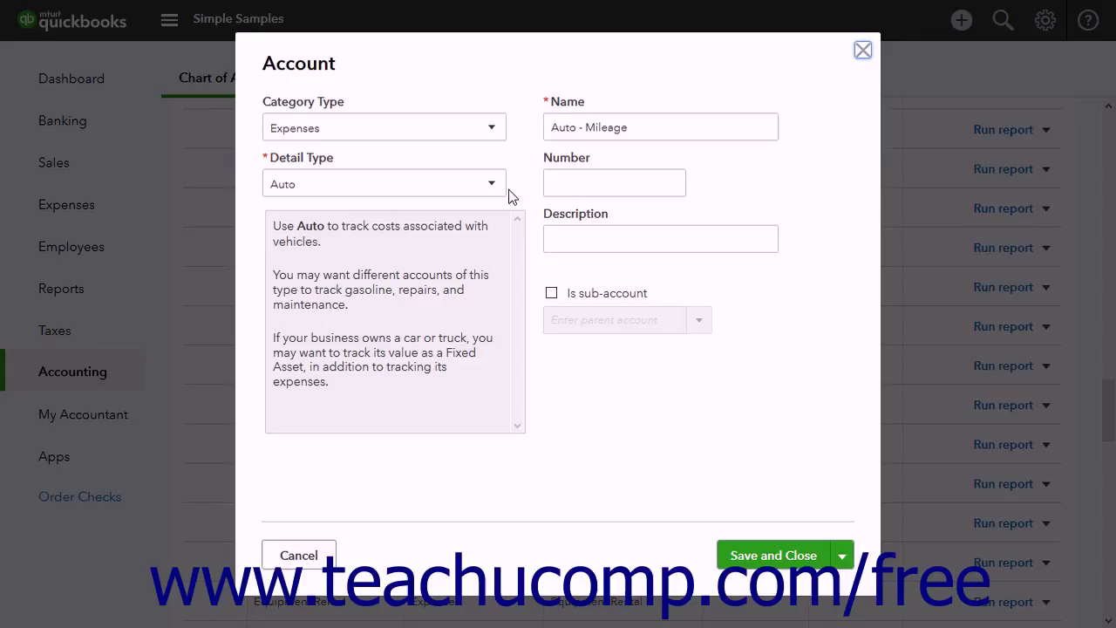
pyautogui.click(493, 129)
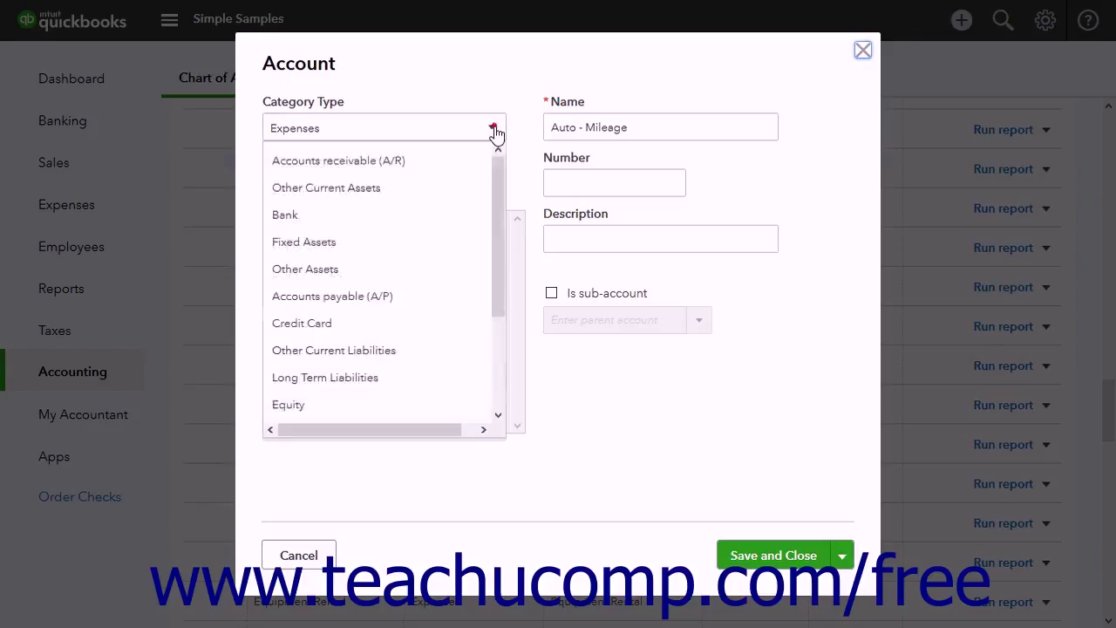
pyautogui.click(494, 129)
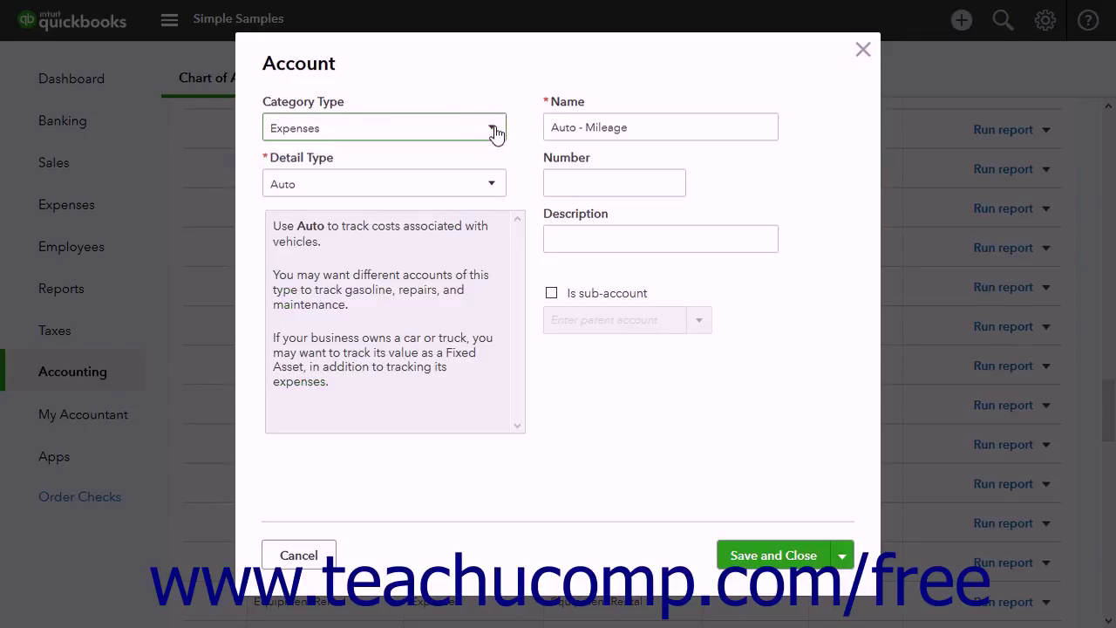
pyautogui.click(493, 185)
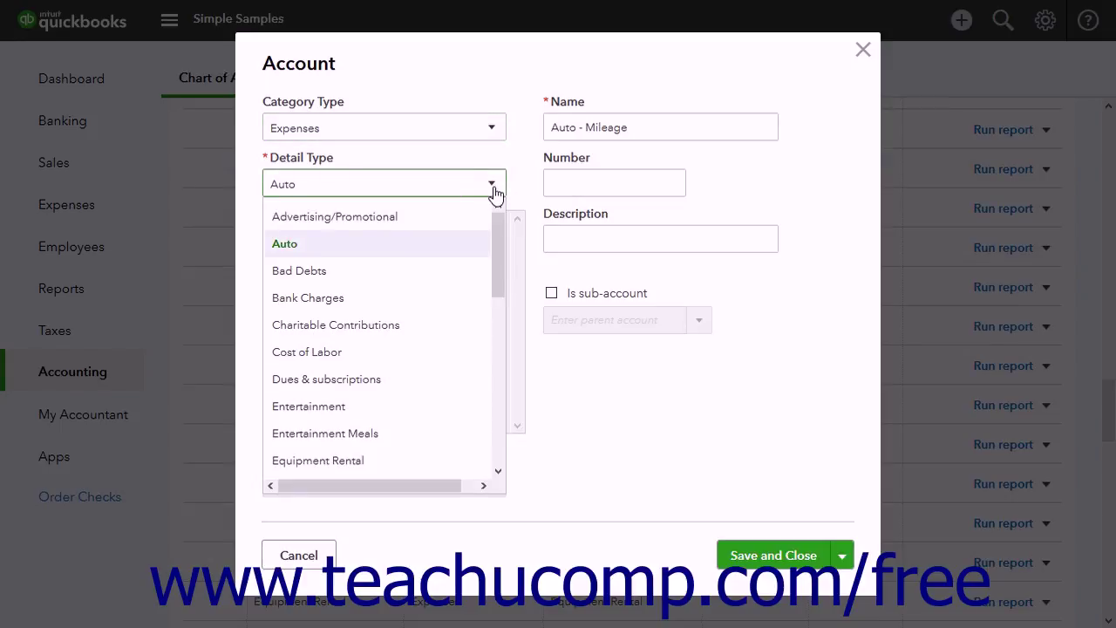
pyautogui.click(493, 186)
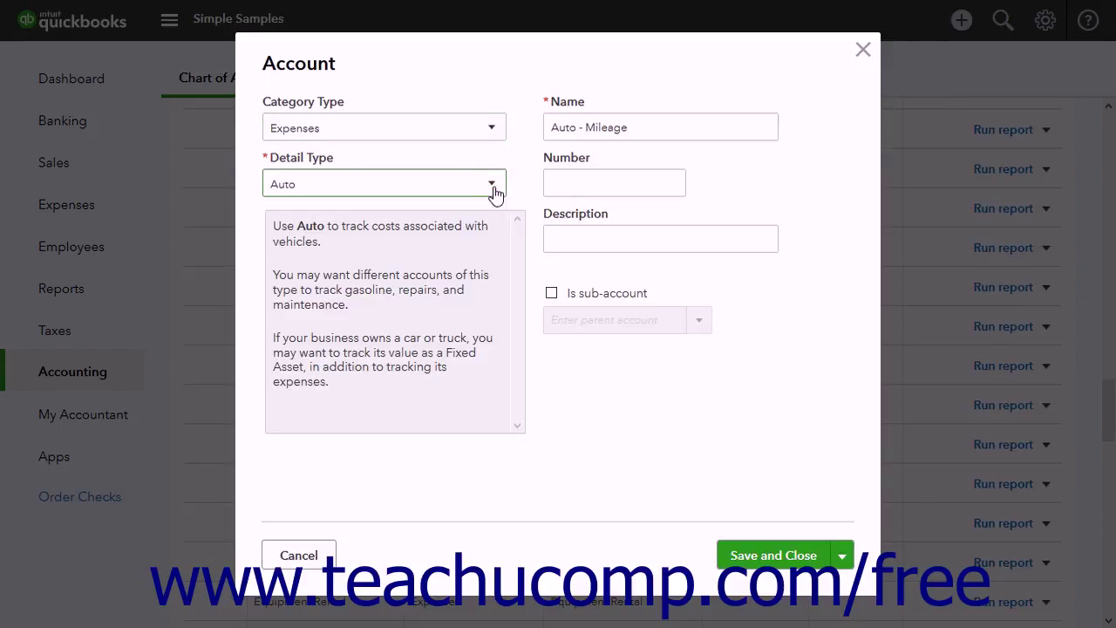
# Name the new account Auto - Mileage and save it.
pyautogui.tripleClick(645, 126)
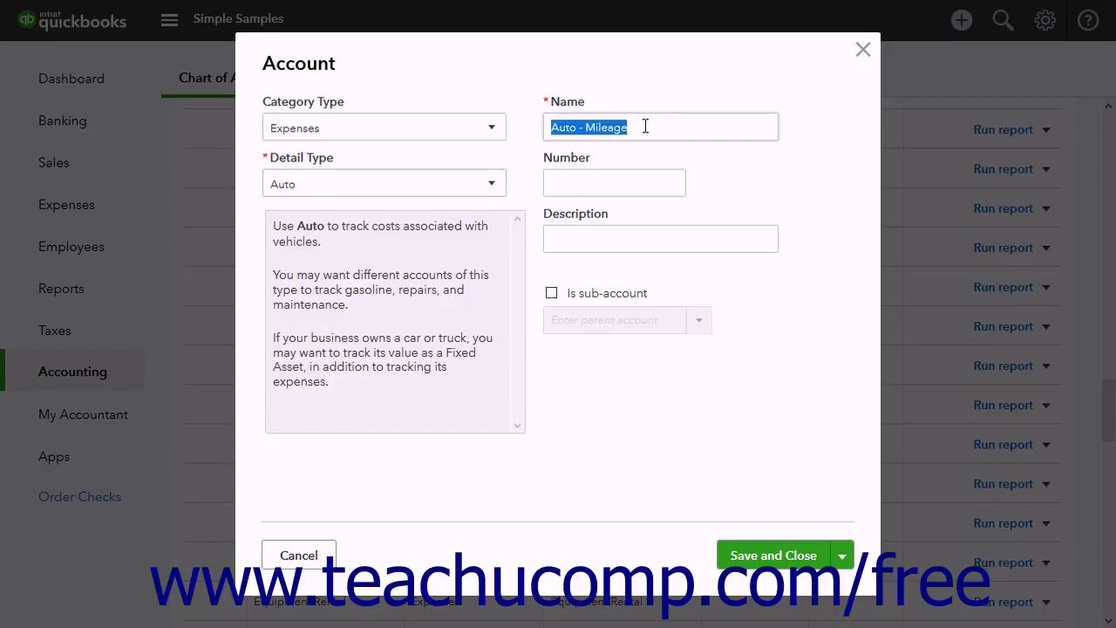
pyautogui.click(619, 174)
pyautogui.click(602, 242)
pyautogui.click(602, 244)
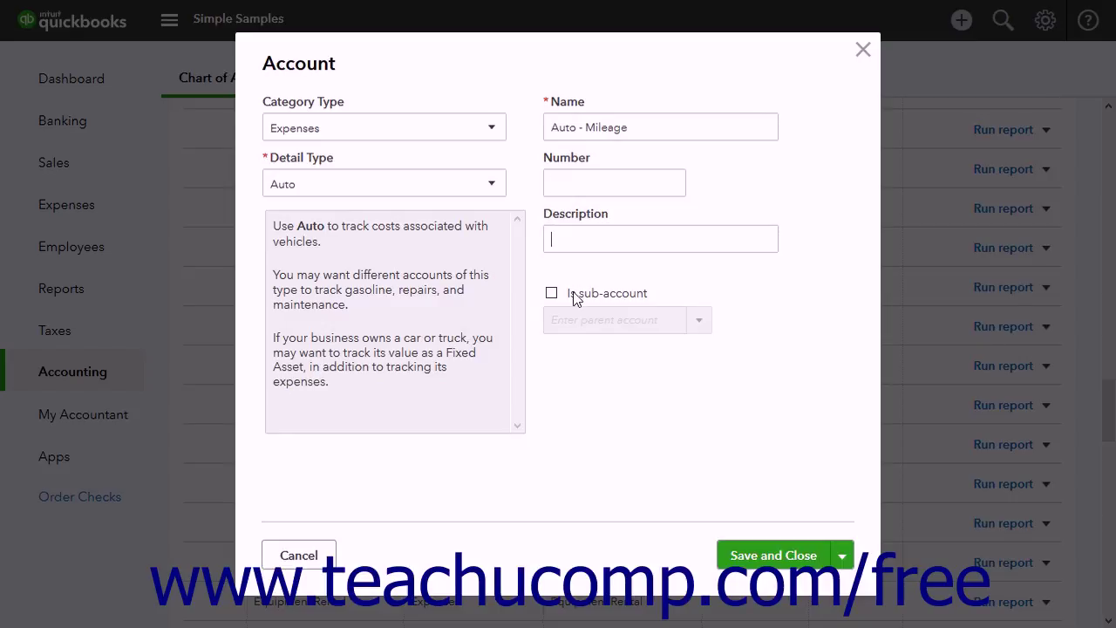
pyautogui.click(795, 556)
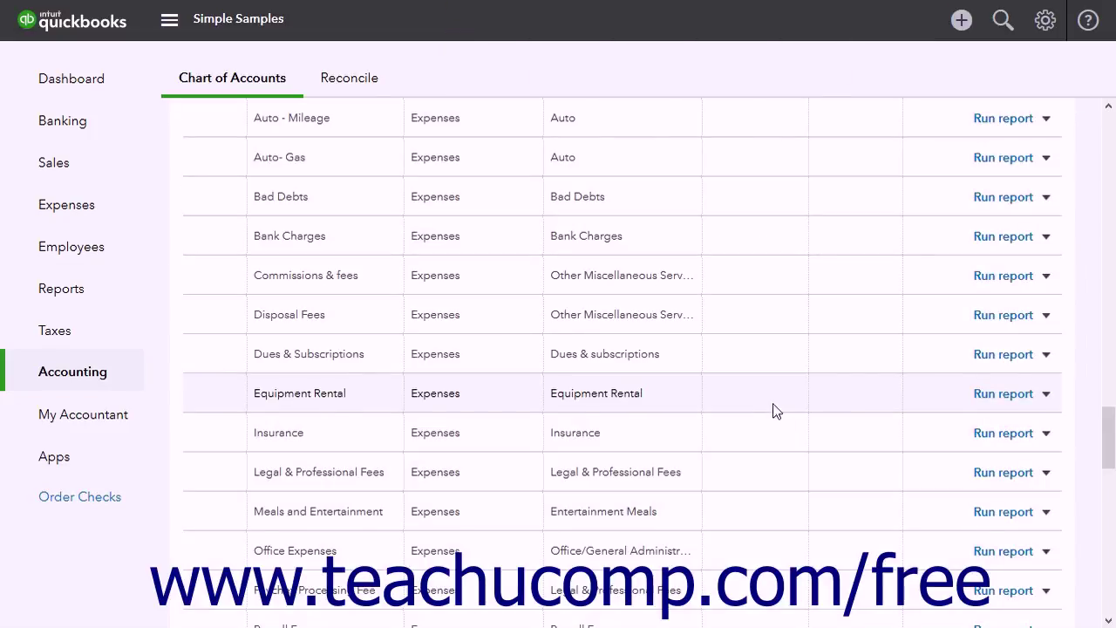
# Create the Mileage Income account with Income category and Service/Fee Income detail type, then save.
pyautogui.scroll(20, 945, 183)
pyautogui.scroll(10, 944, 190)
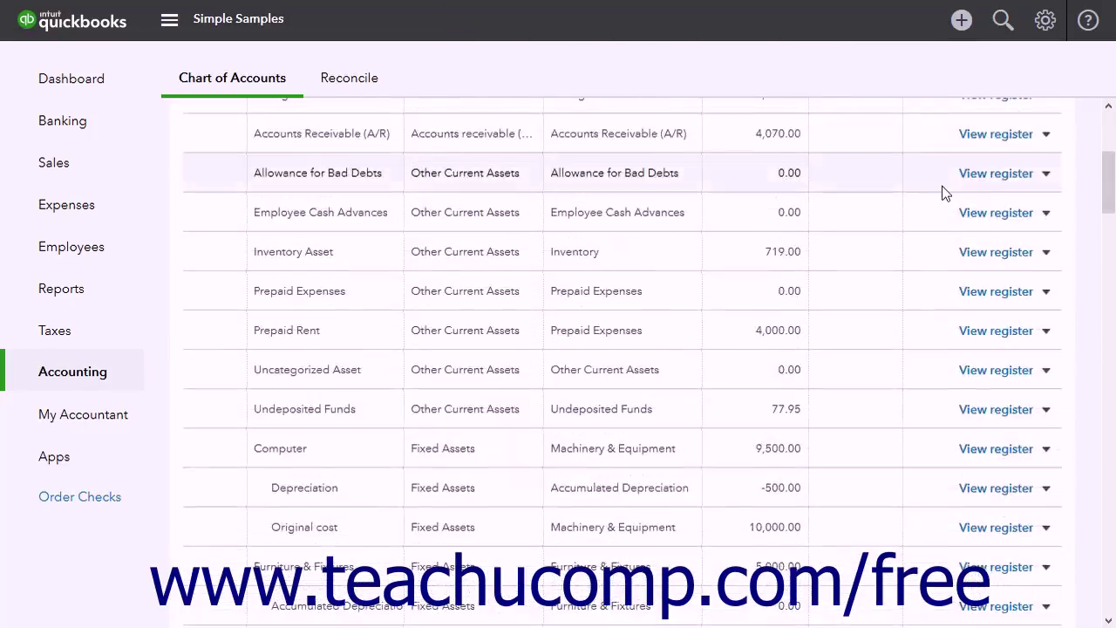
pyautogui.click(1011, 136)
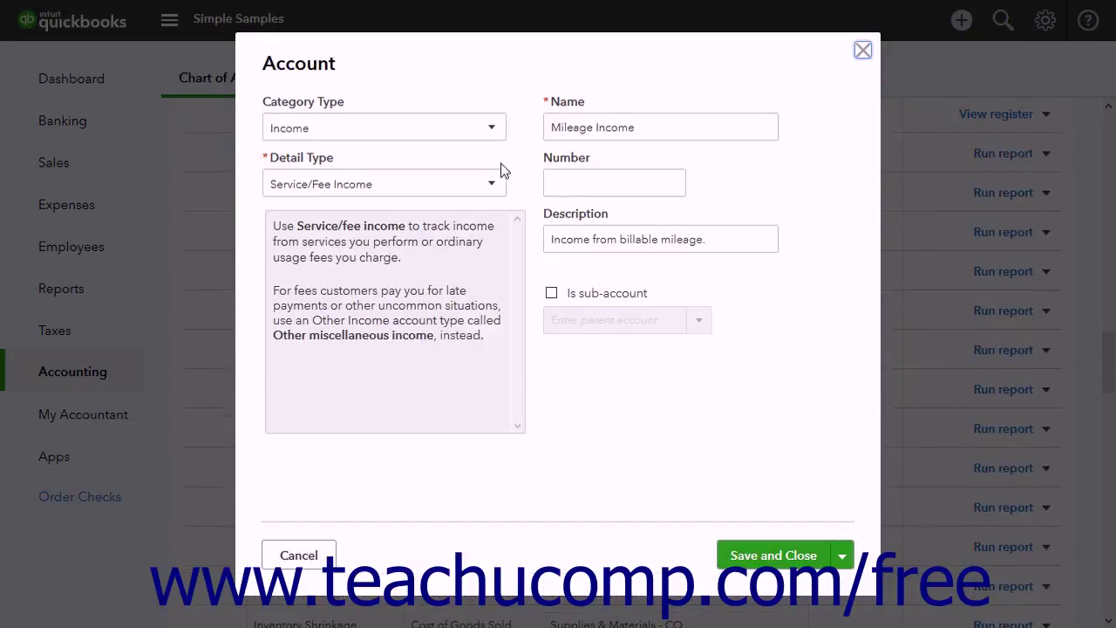
pyautogui.click(493, 129)
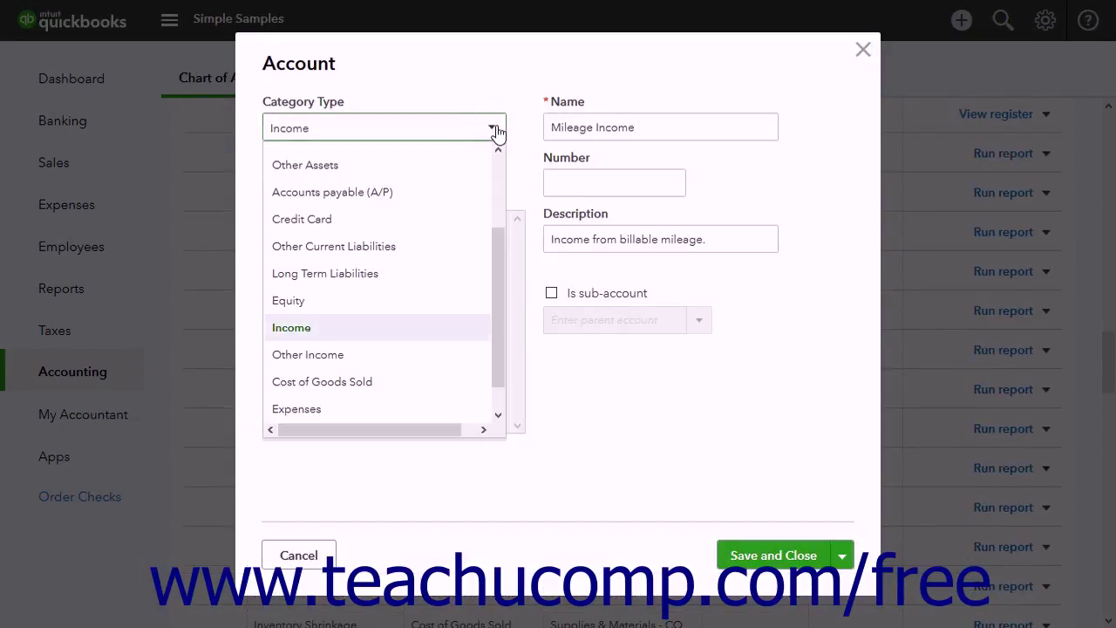
pyautogui.click(494, 129)
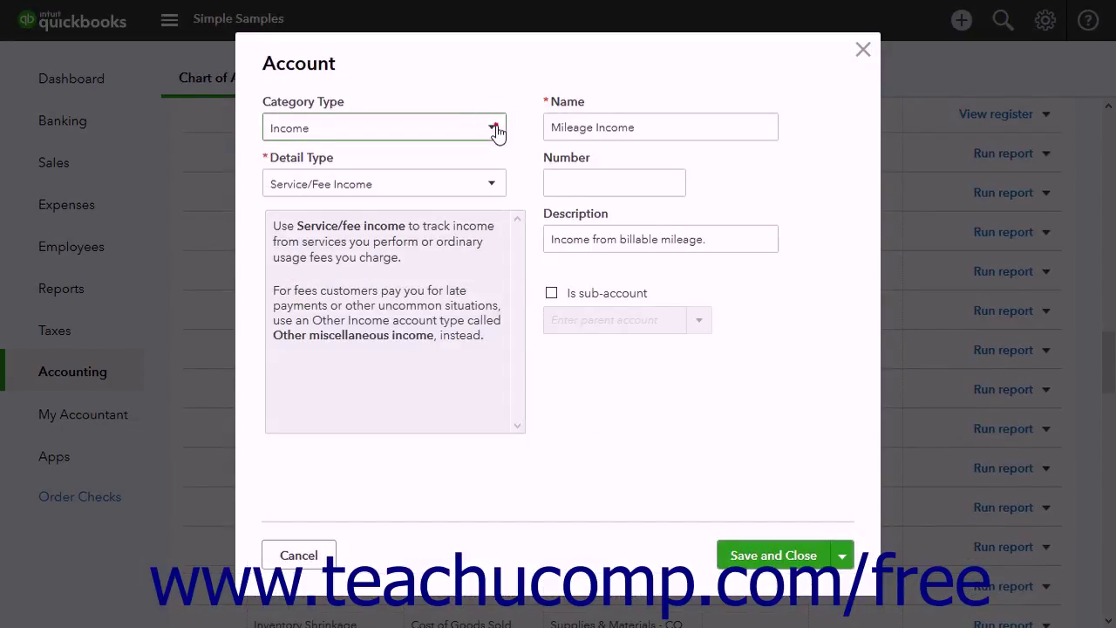
pyautogui.click(493, 185)
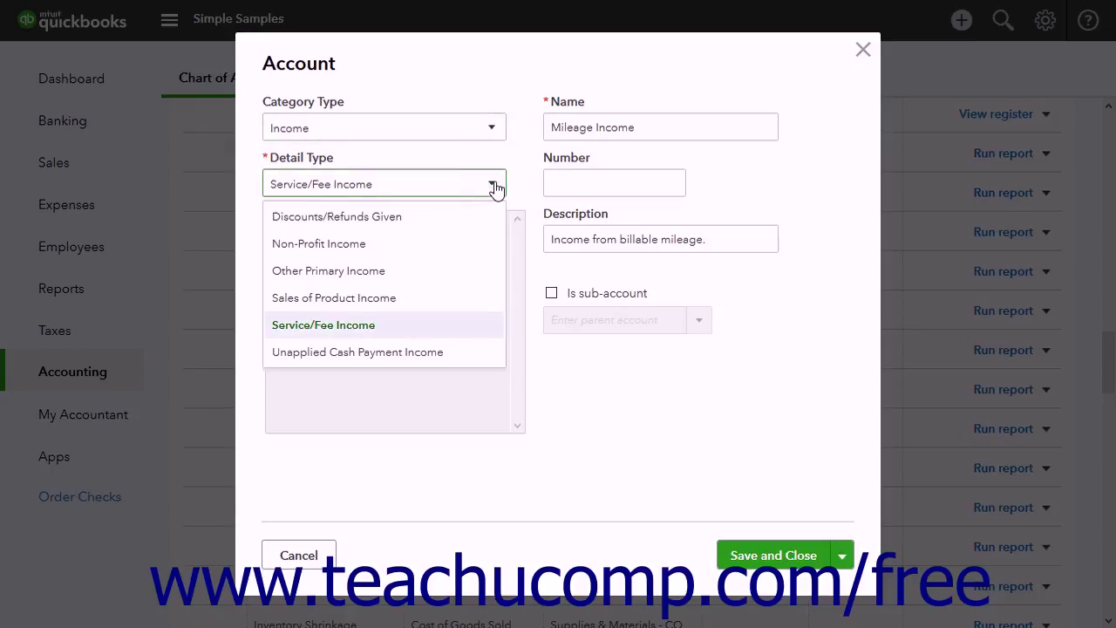
pyautogui.click(493, 186)
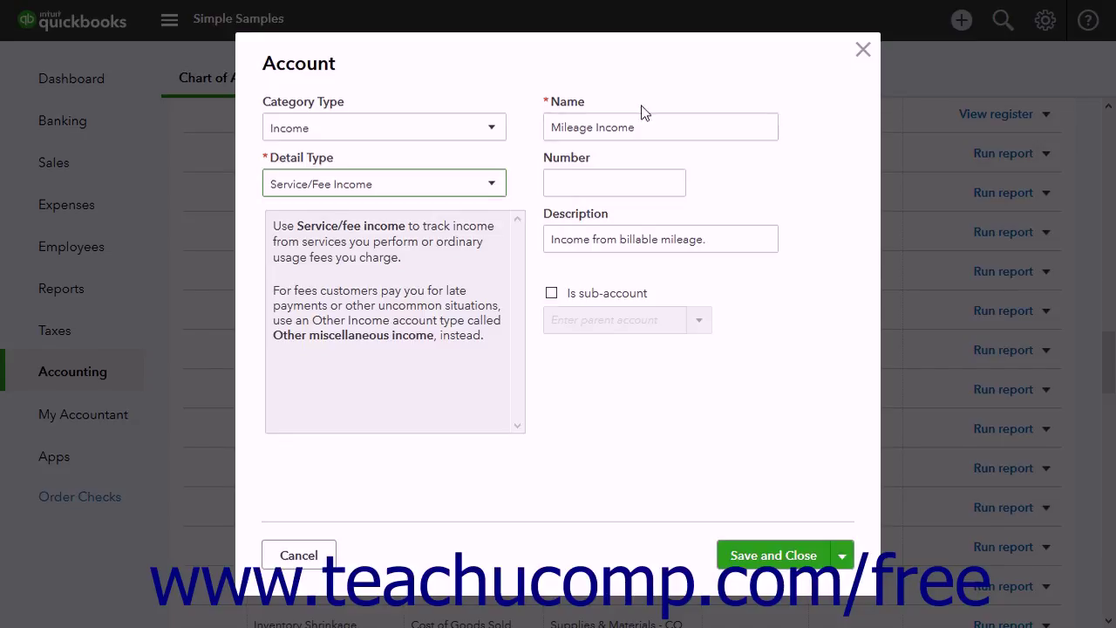
pyautogui.tripleClick(654, 128)
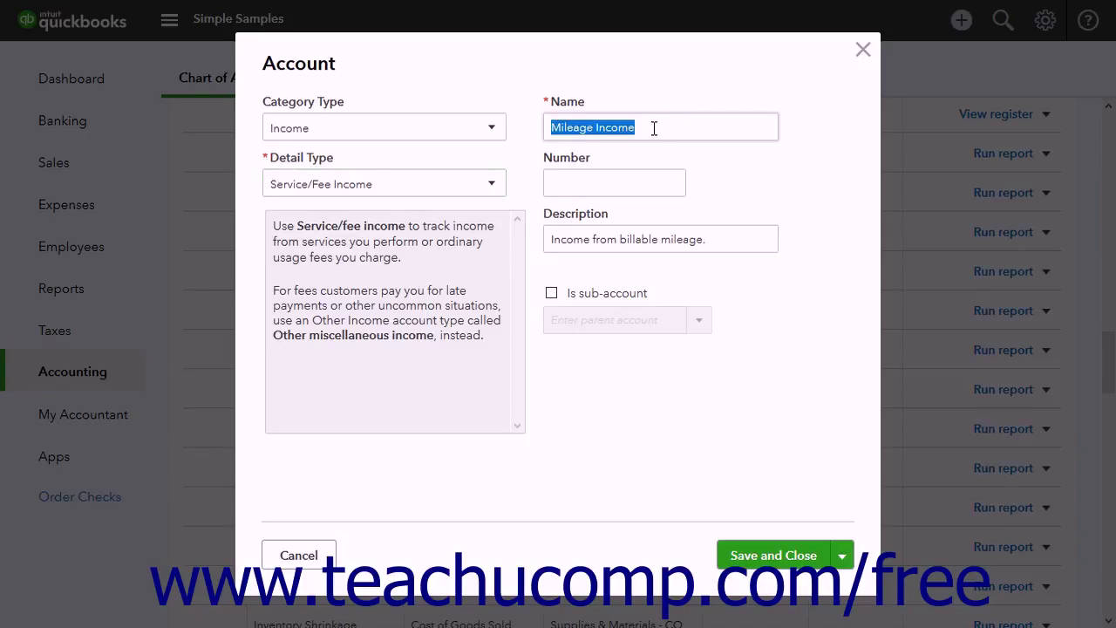
pyautogui.click(791, 562)
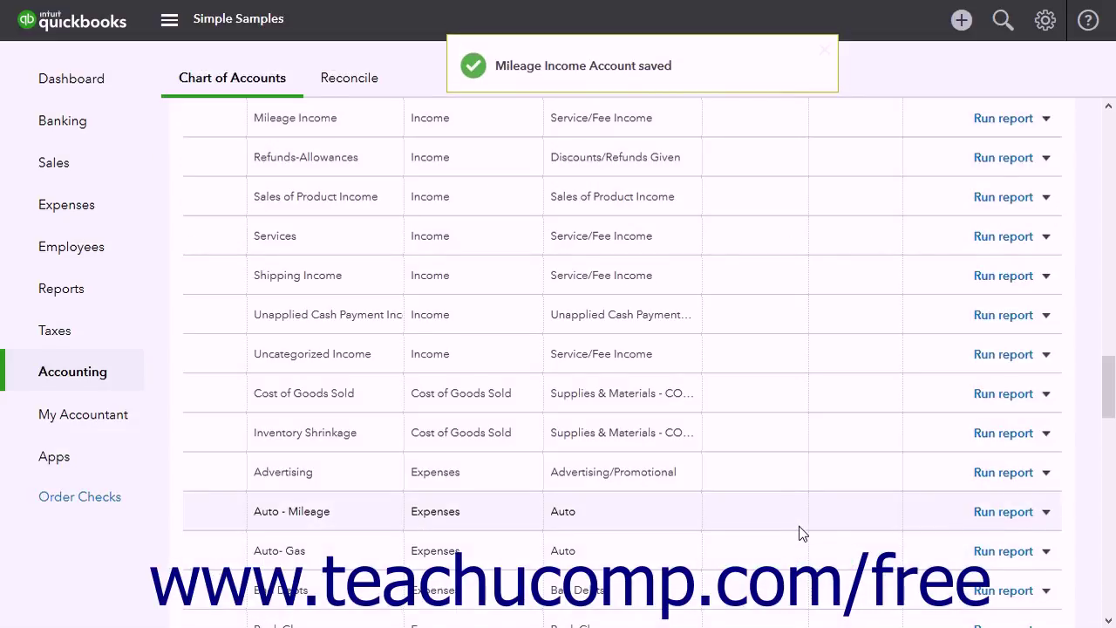
# In Products and Services, start a new Non-inventory item.
pyautogui.click(1044, 20)
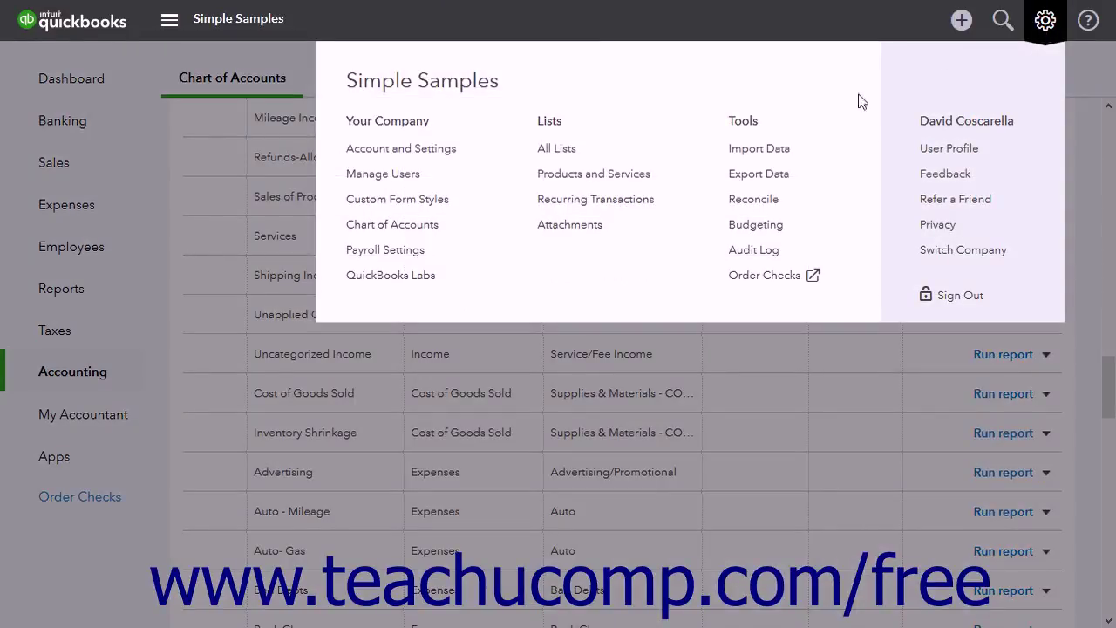
pyautogui.click(593, 174)
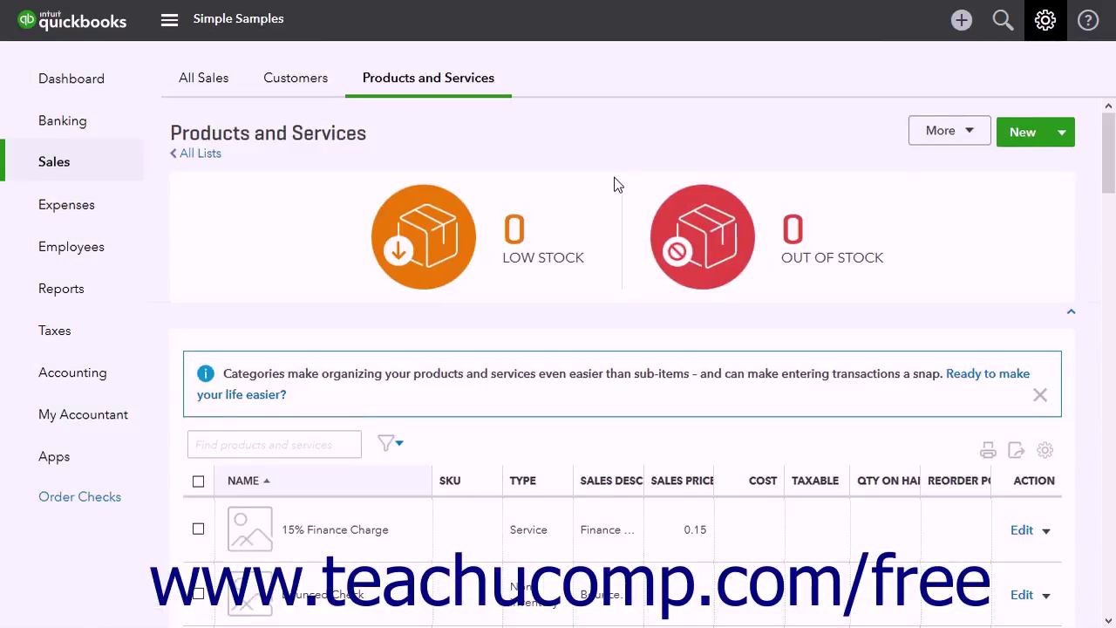
pyautogui.click(1020, 136)
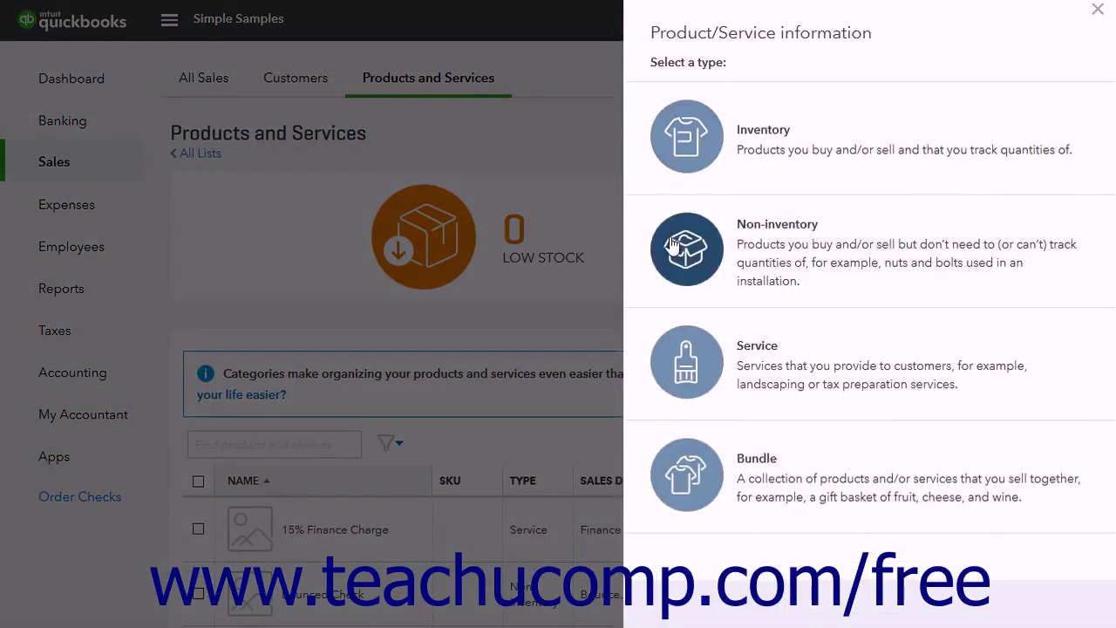
pyautogui.click(673, 250)
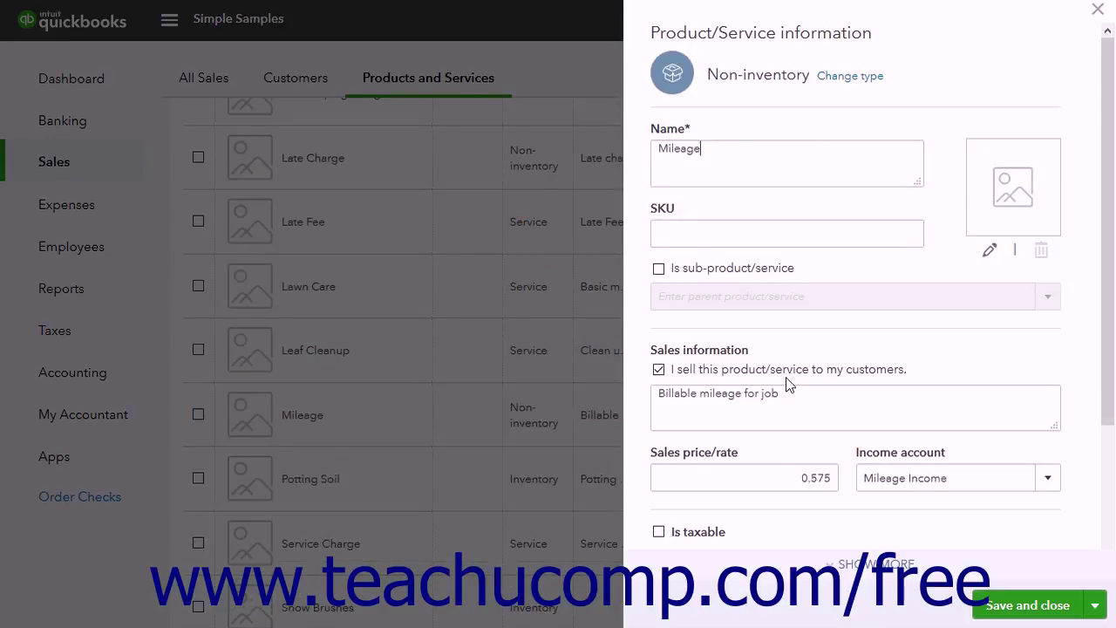
# Check the Mileage item's sales and purchasing descriptions and its 0.575 rate and cost.
pyautogui.scroll(-2, 792, 369)
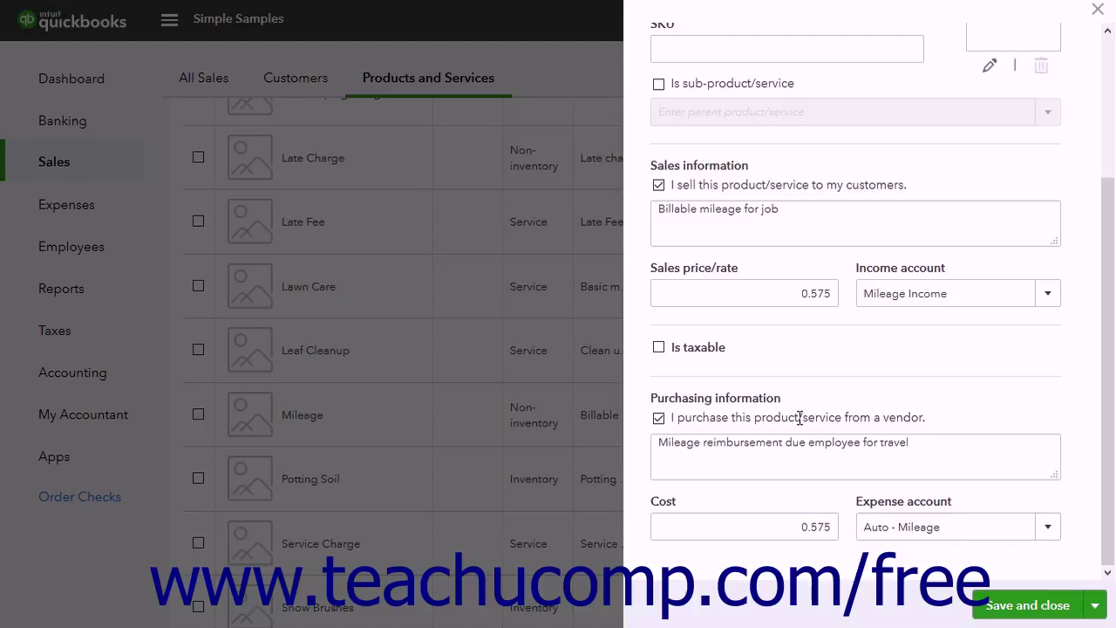
pyautogui.tripleClick(808, 216)
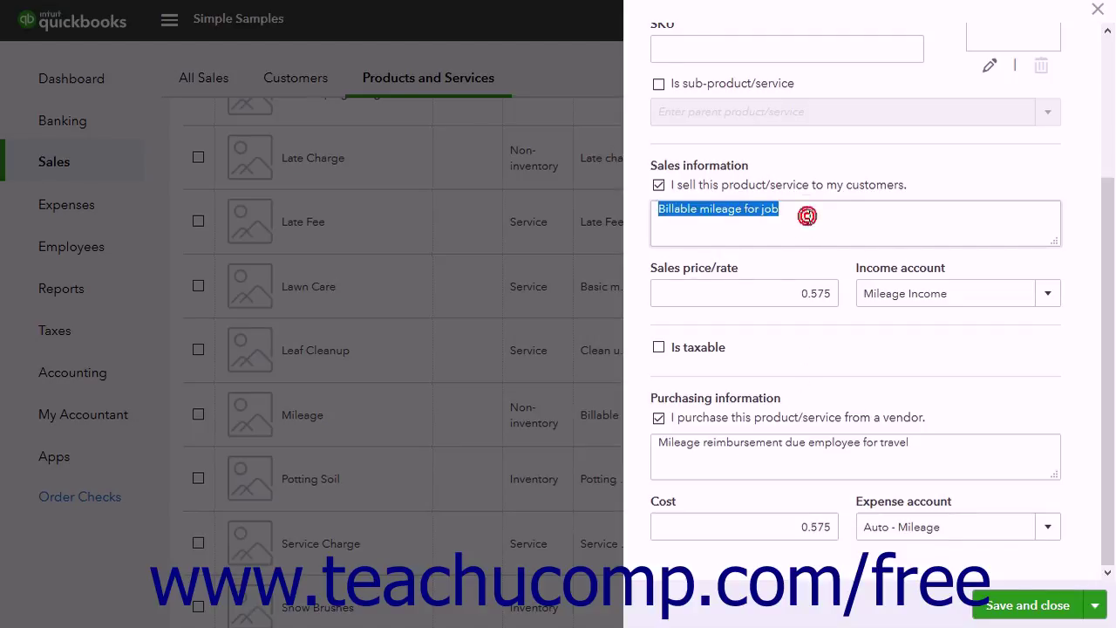
pyautogui.tripleClick(833, 456)
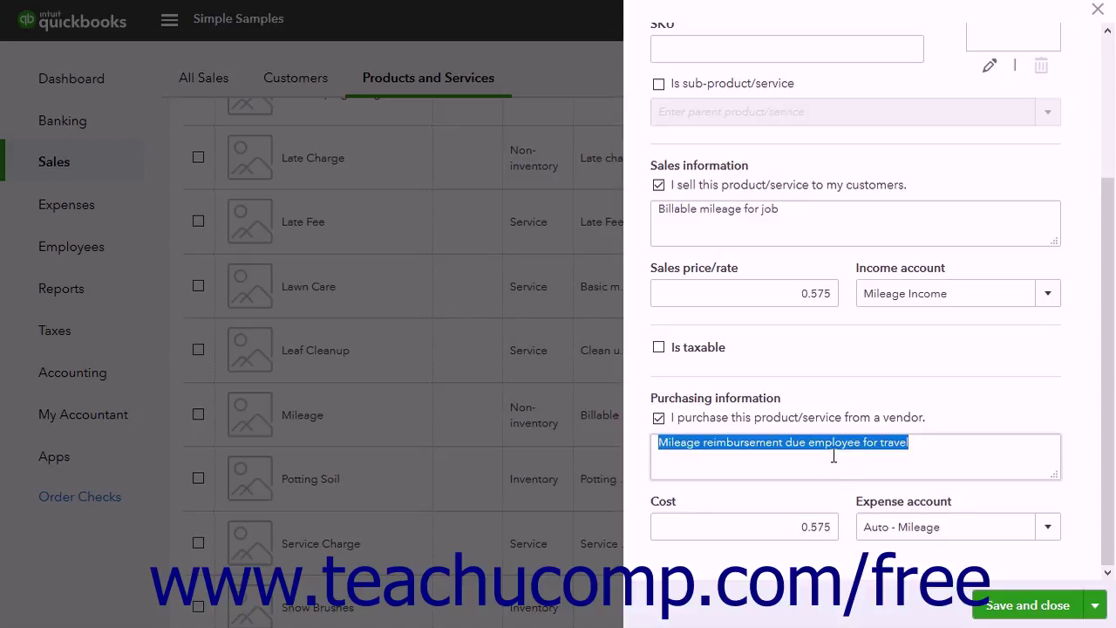
pyautogui.tripleClick(770, 297)
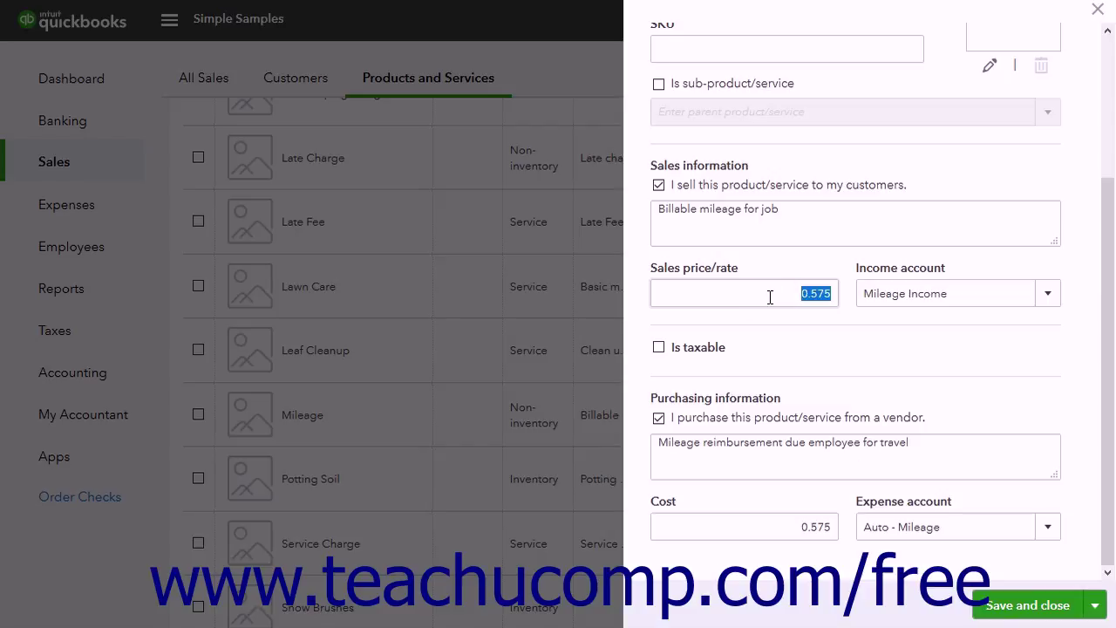
pyautogui.tripleClick(771, 528)
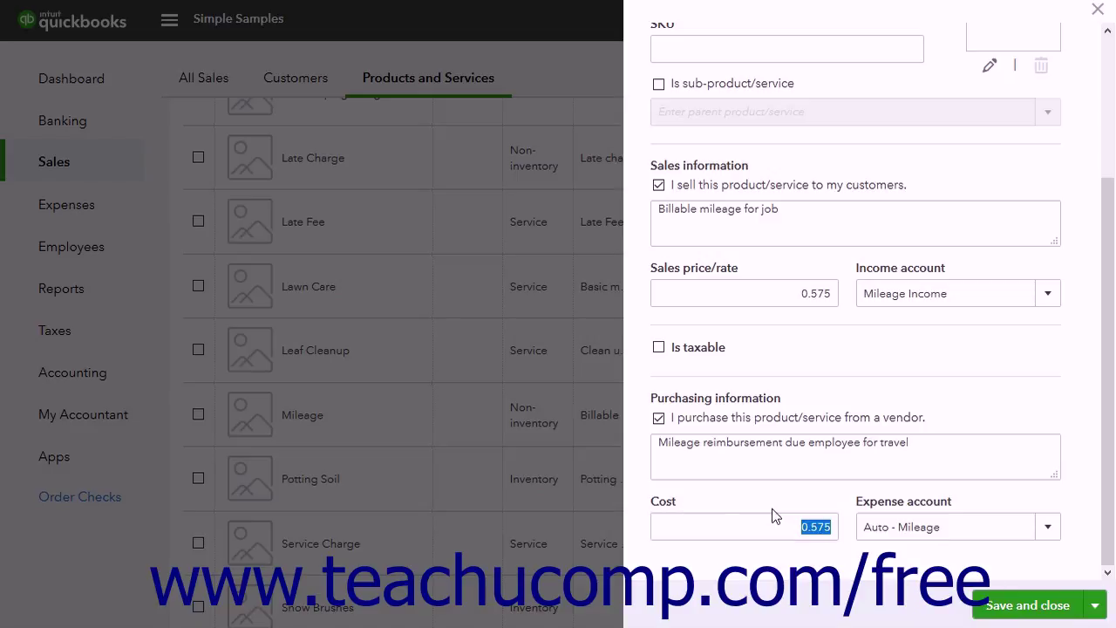
# Set income account Mileage Income and expense account Auto - Mileage, then save the item.
pyautogui.click(1046, 296)
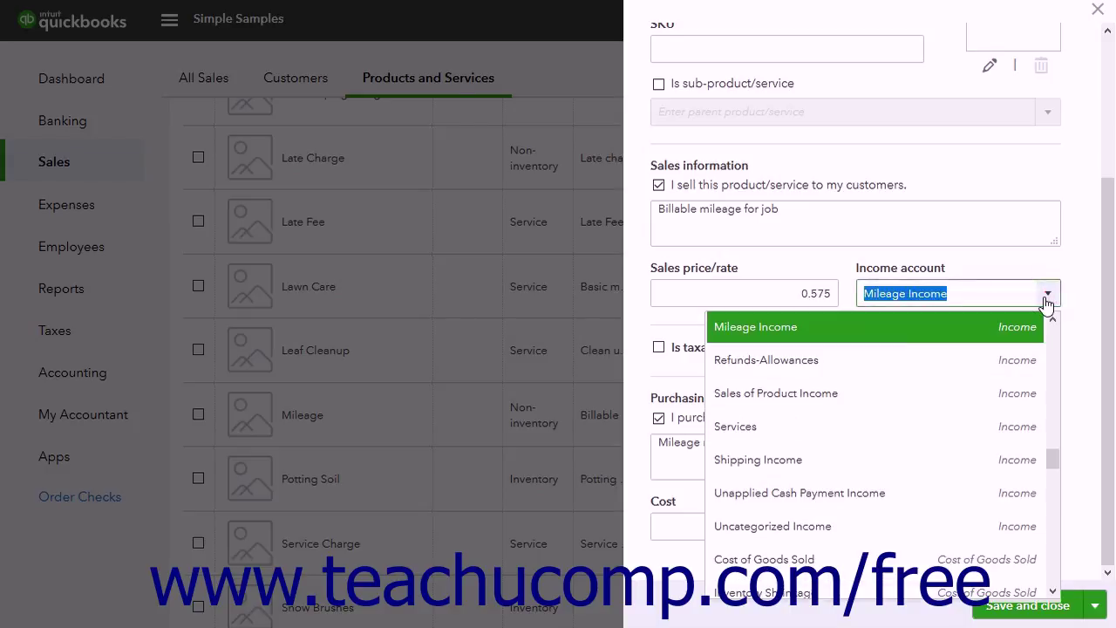
pyautogui.click(1046, 300)
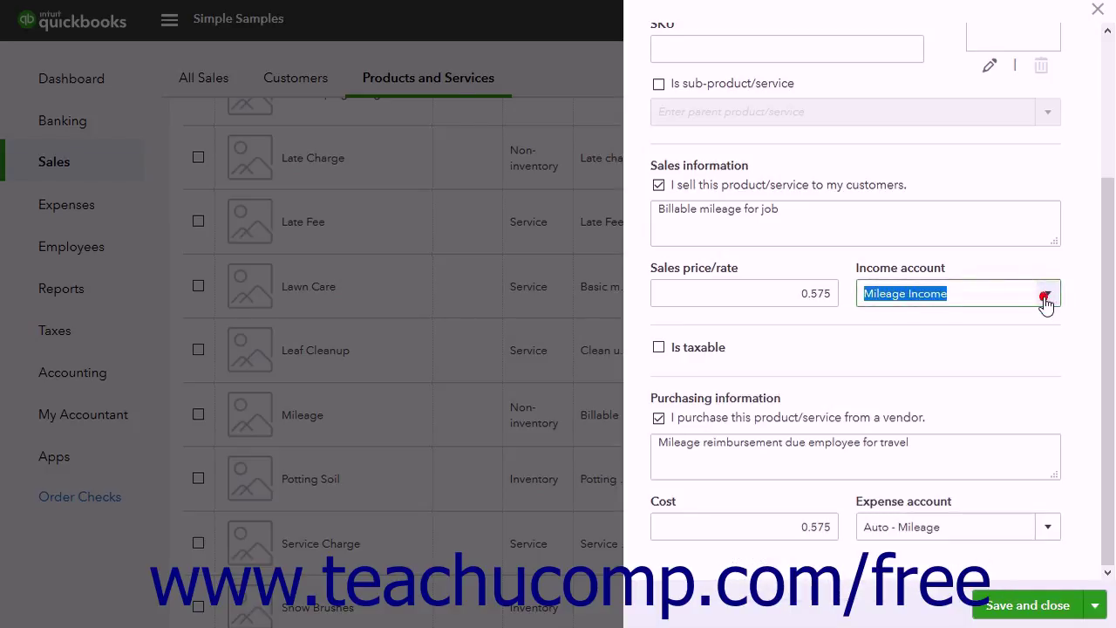
pyautogui.click(1048, 529)
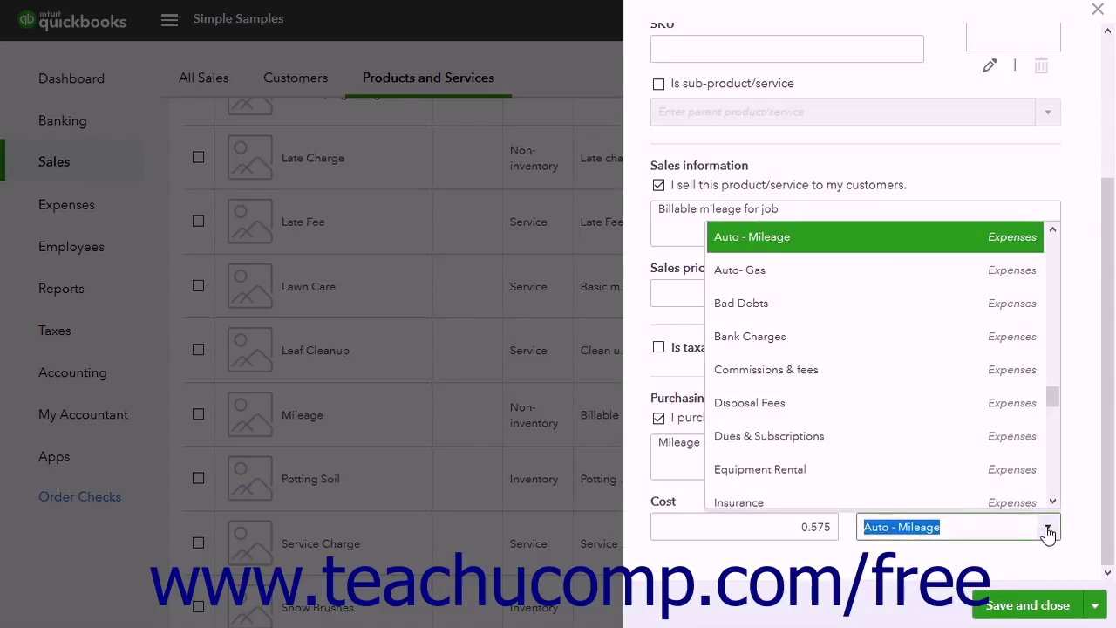
pyautogui.click(1048, 531)
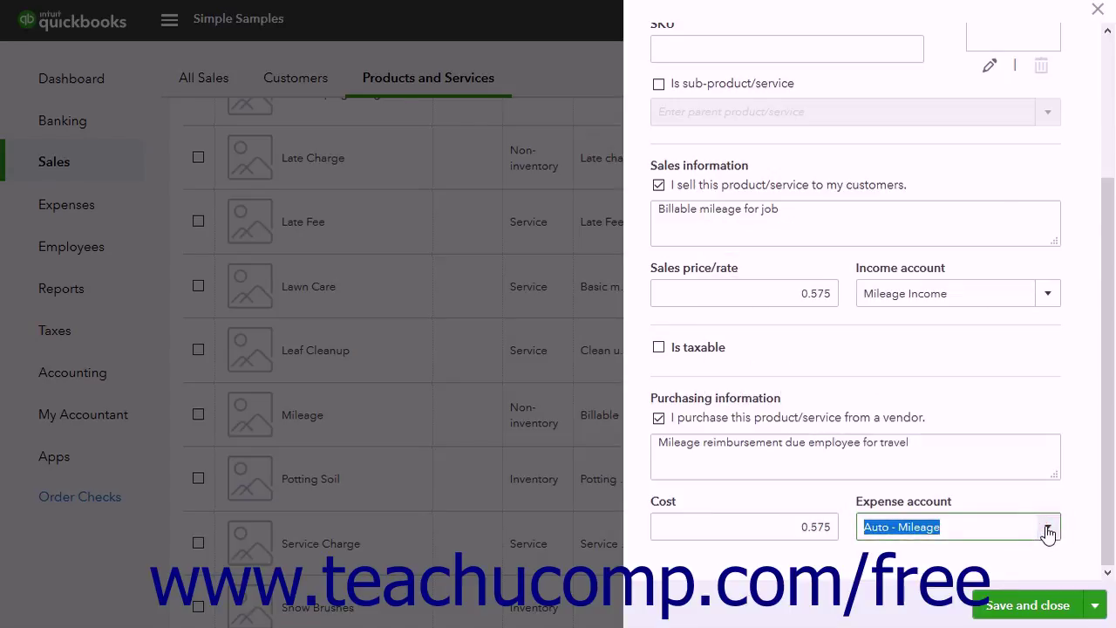
pyautogui.click(1031, 610)
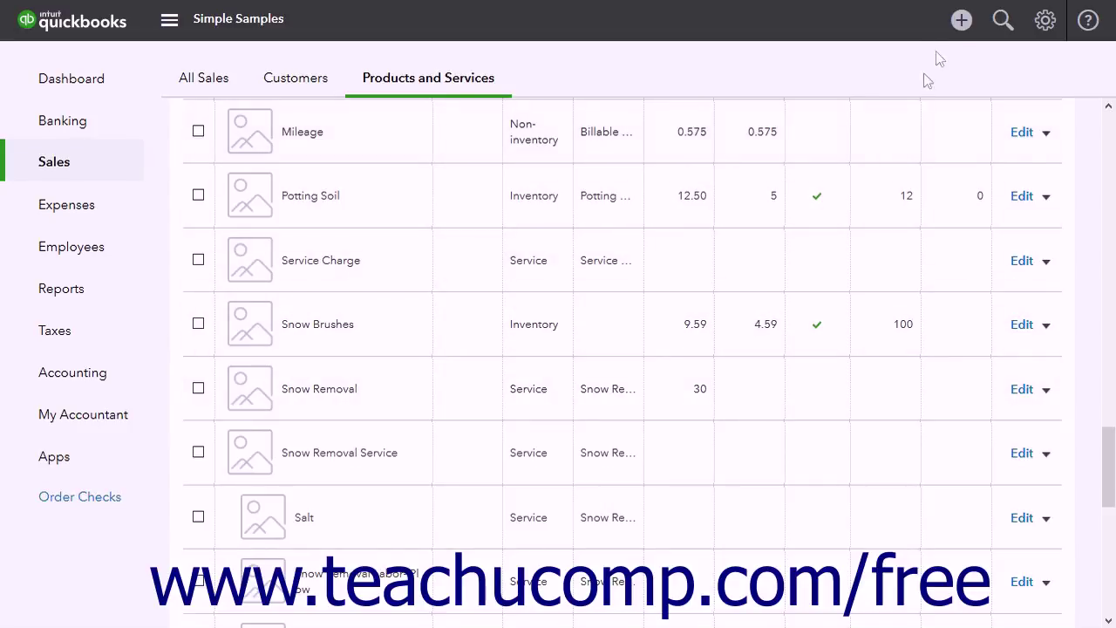
# Start a new invoice for customer Capital Consulting.
pyautogui.click(961, 26)
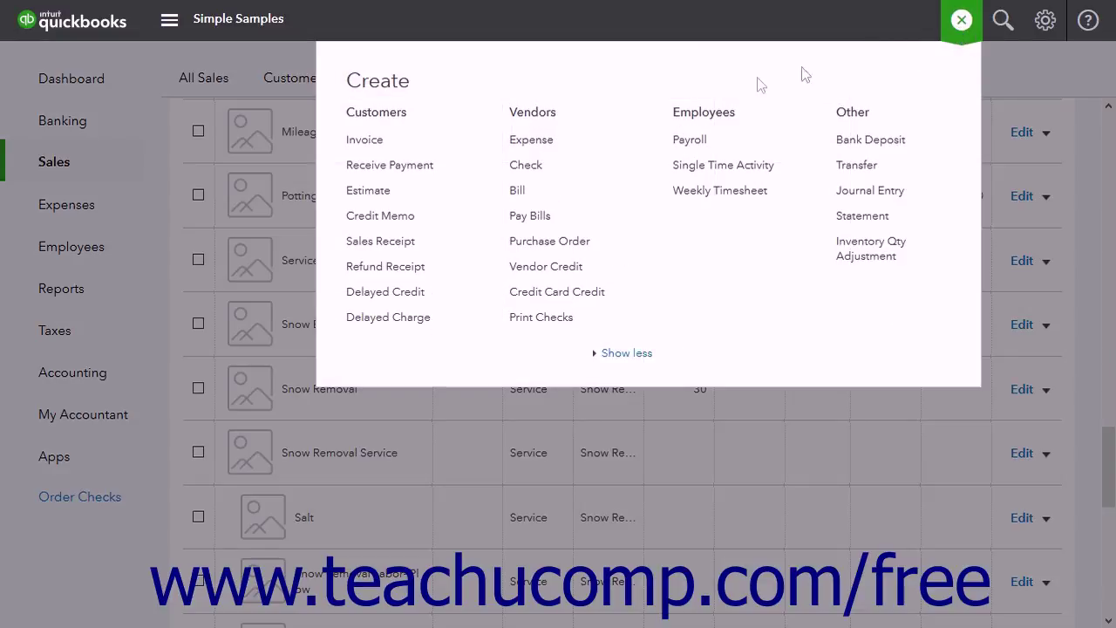
pyautogui.click(357, 144)
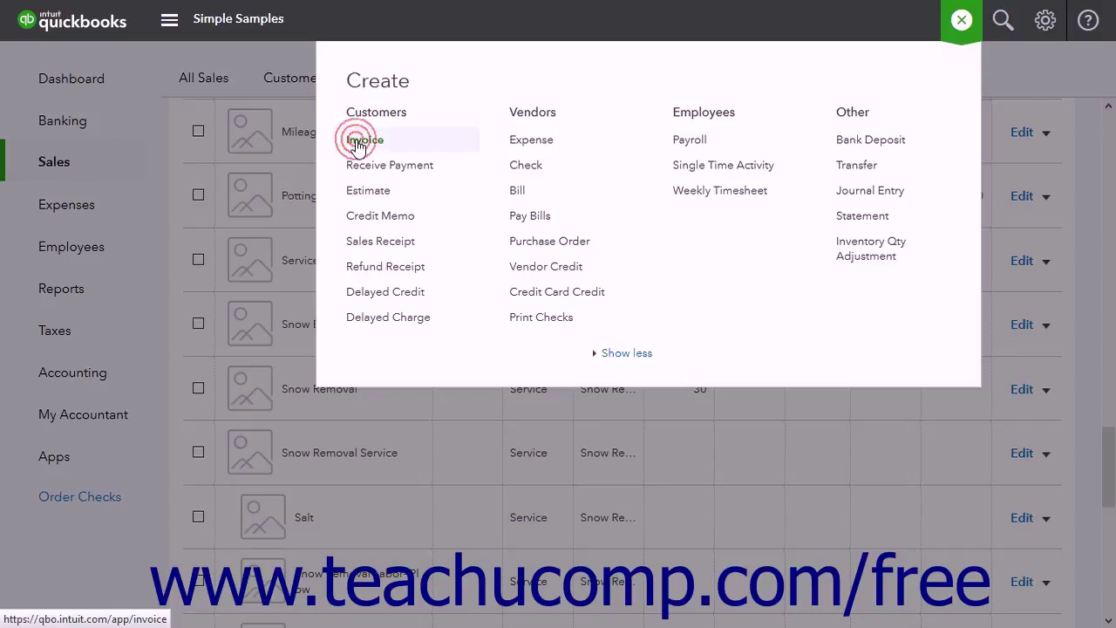
pyautogui.click(226, 75)
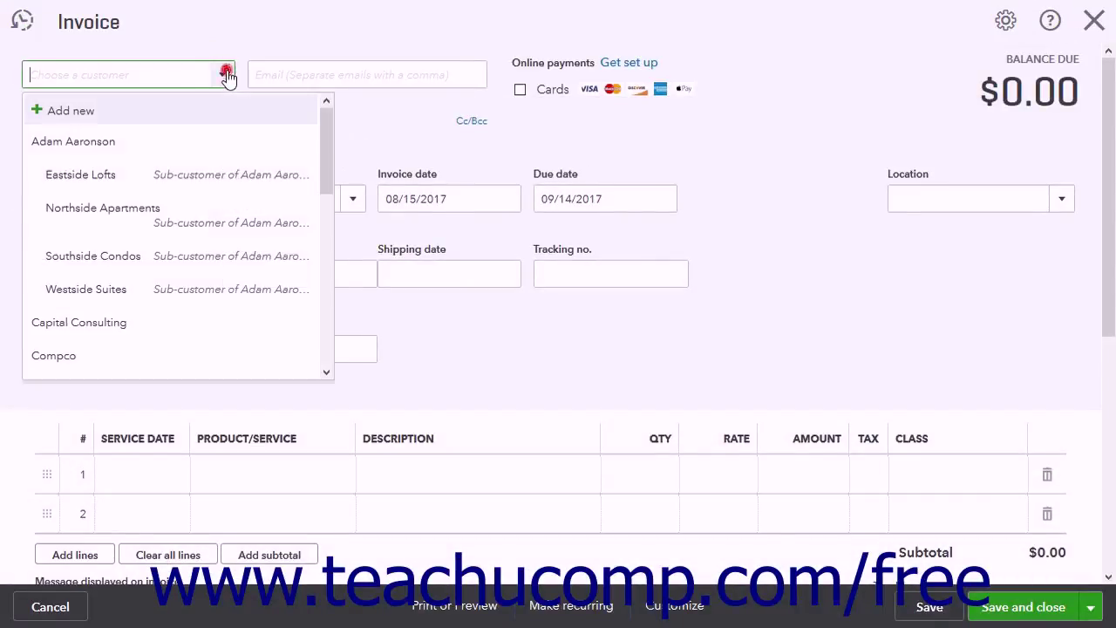
pyautogui.click(142, 323)
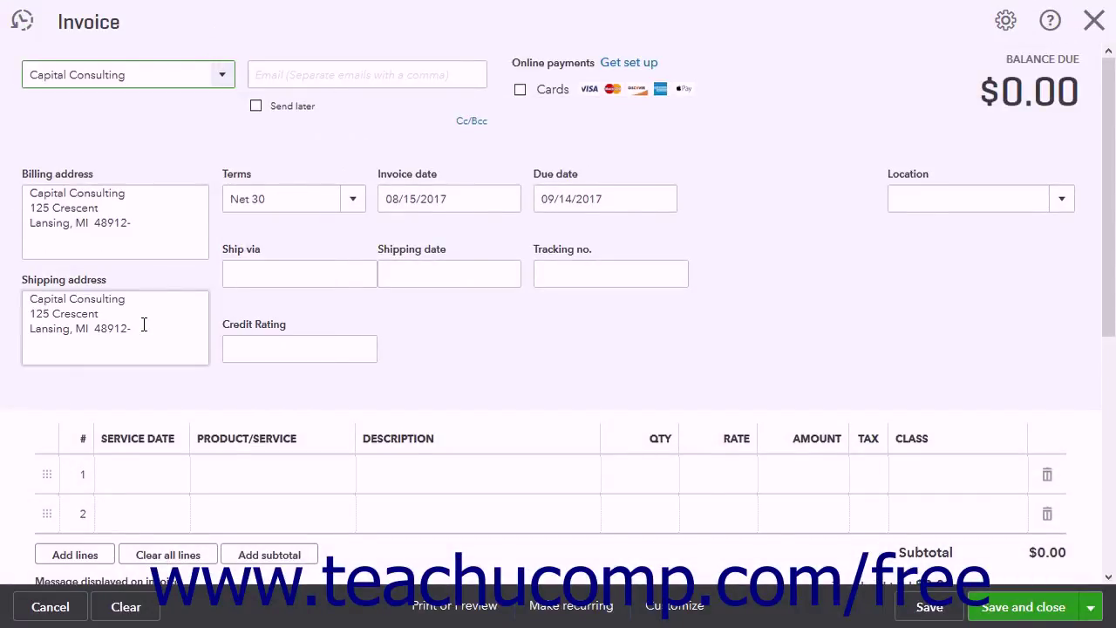
# Add a Mileage line with quantity 25 and save the invoice.
pyautogui.click(231, 471)
pyautogui.click(339, 482)
pyautogui.scroll(-5, 339, 389)
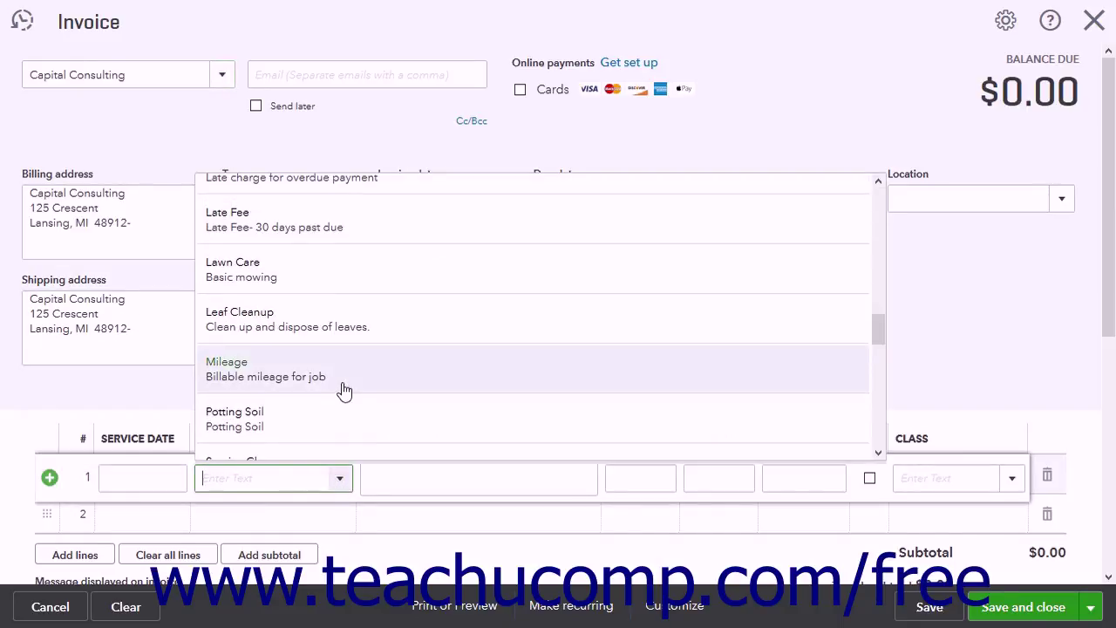
pyautogui.click(343, 383)
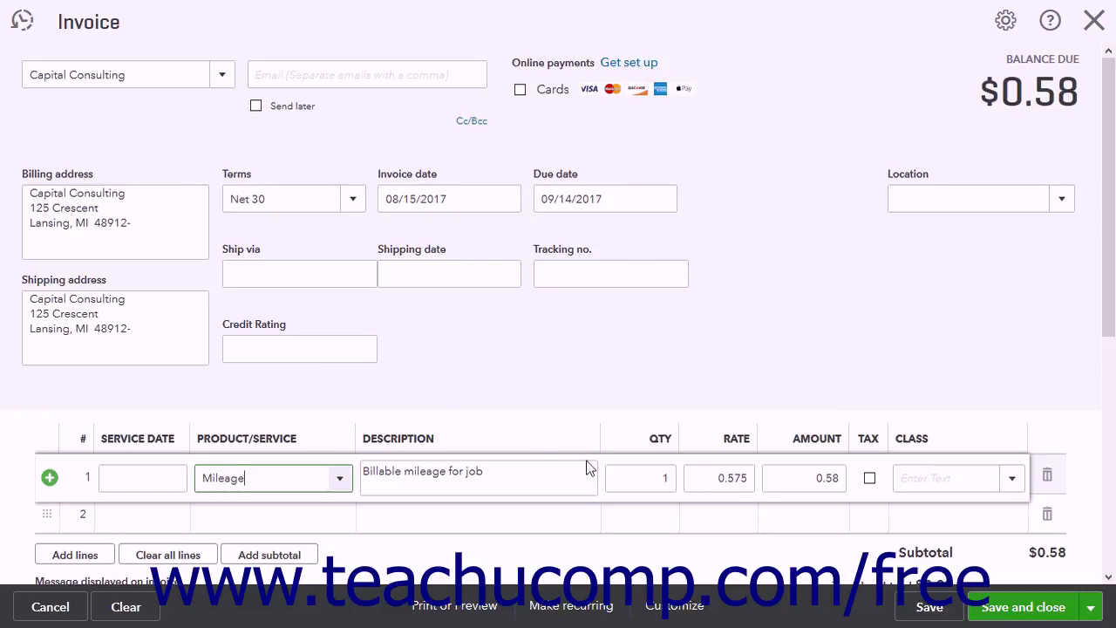
pyautogui.click(651, 482)
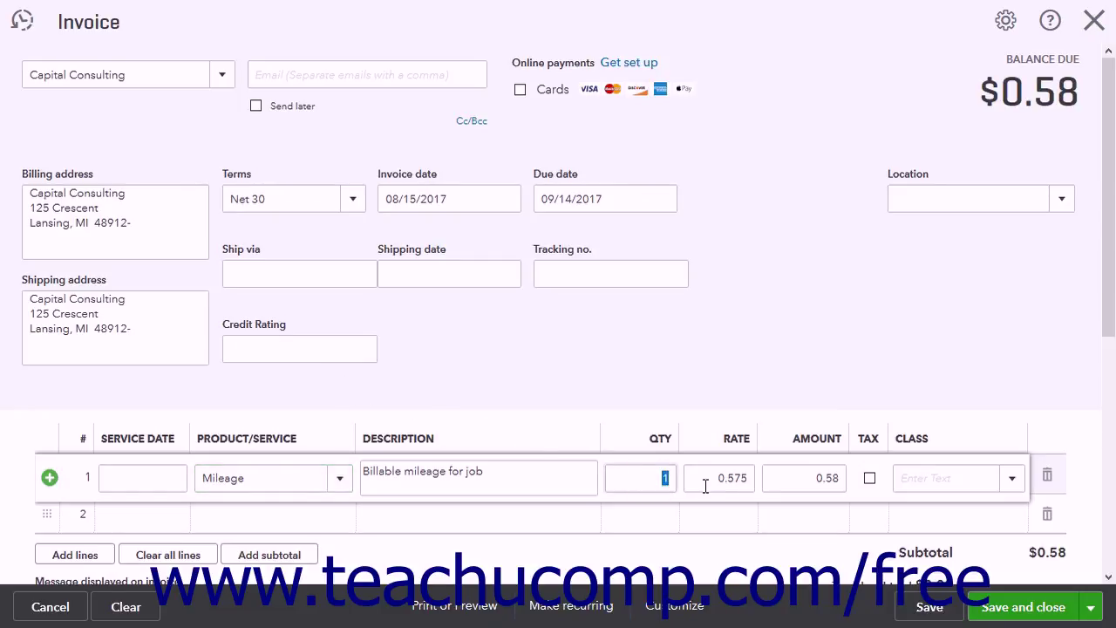
pyautogui.write('25')
pyautogui.click(706, 486)
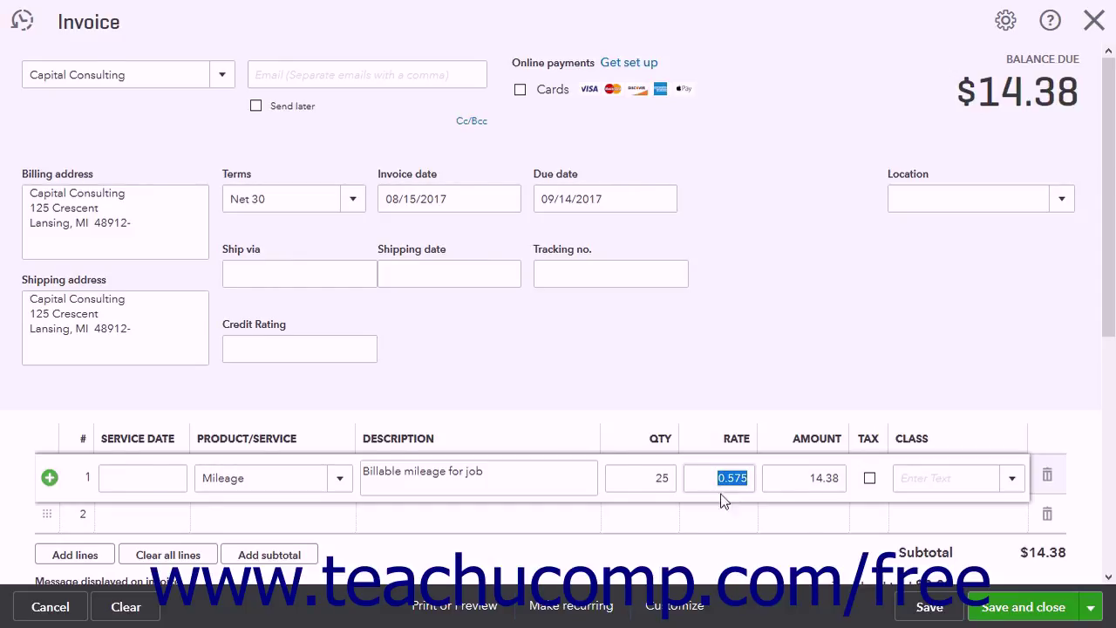
pyautogui.click(1022, 607)
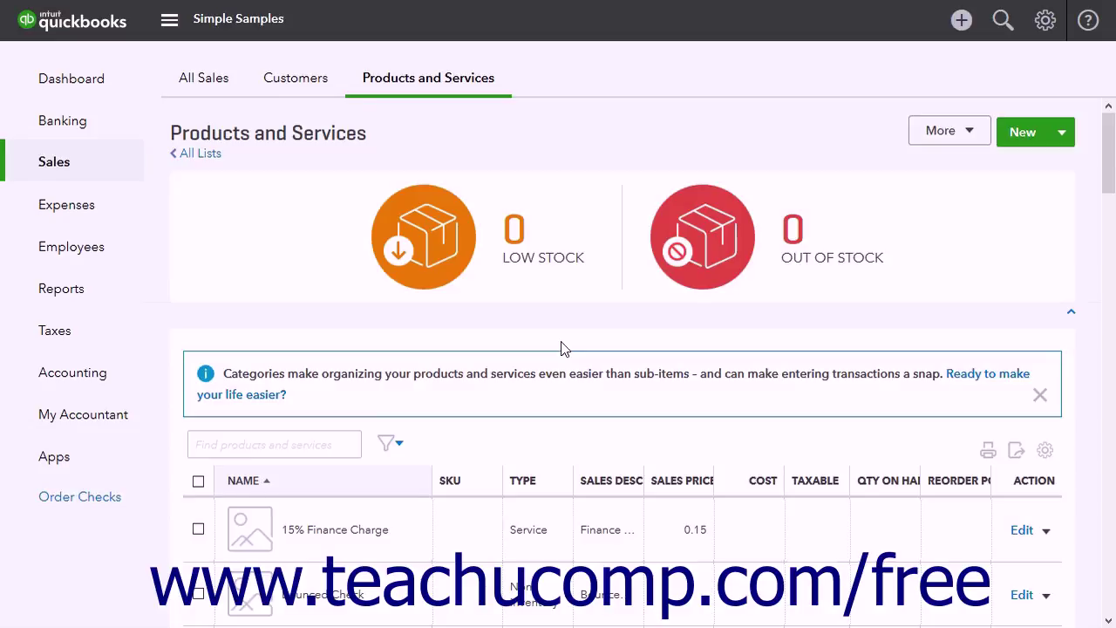
# Review Joe Public's two $201.25 bills from the Vendors list, then return to the Dashboard.
pyautogui.click(94, 215)
pyautogui.scroll(-15, 437, 312)
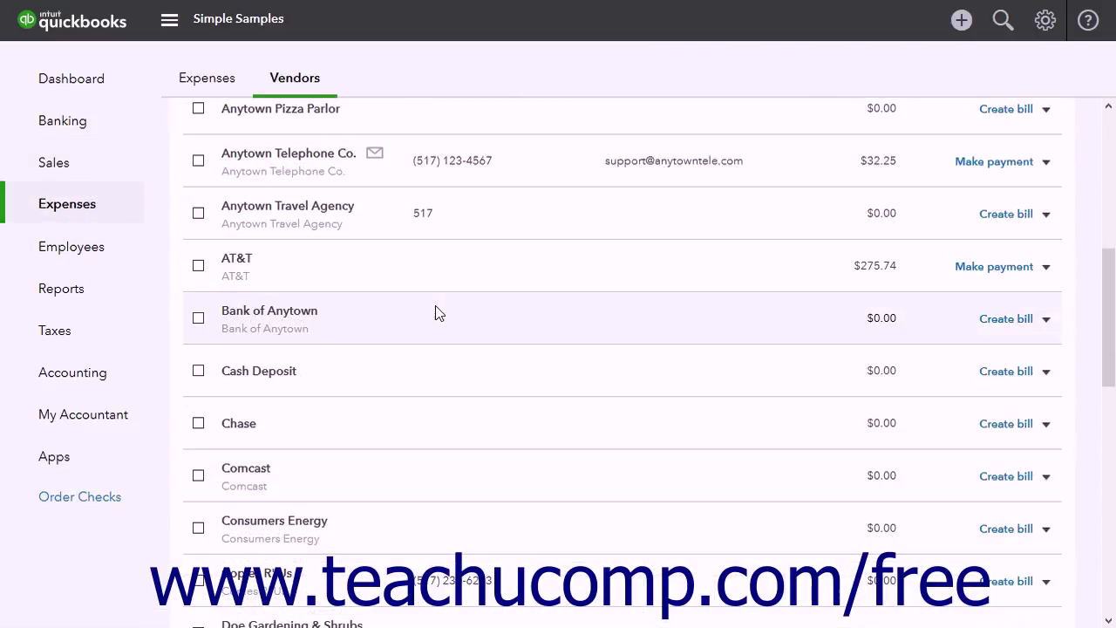
pyautogui.click(368, 233)
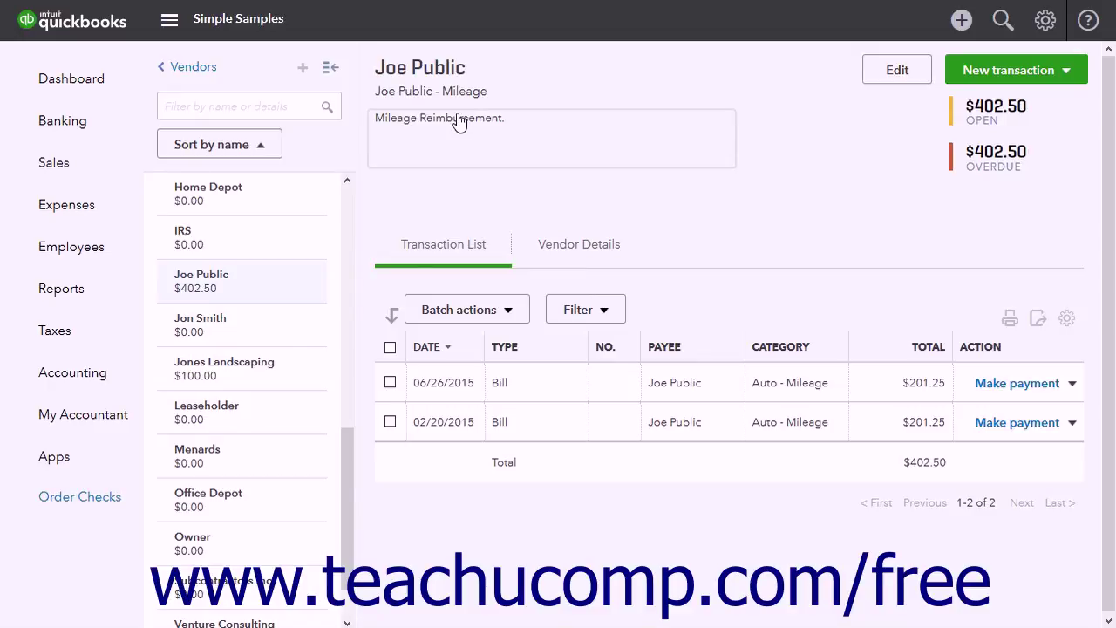
pyautogui.click(97, 82)
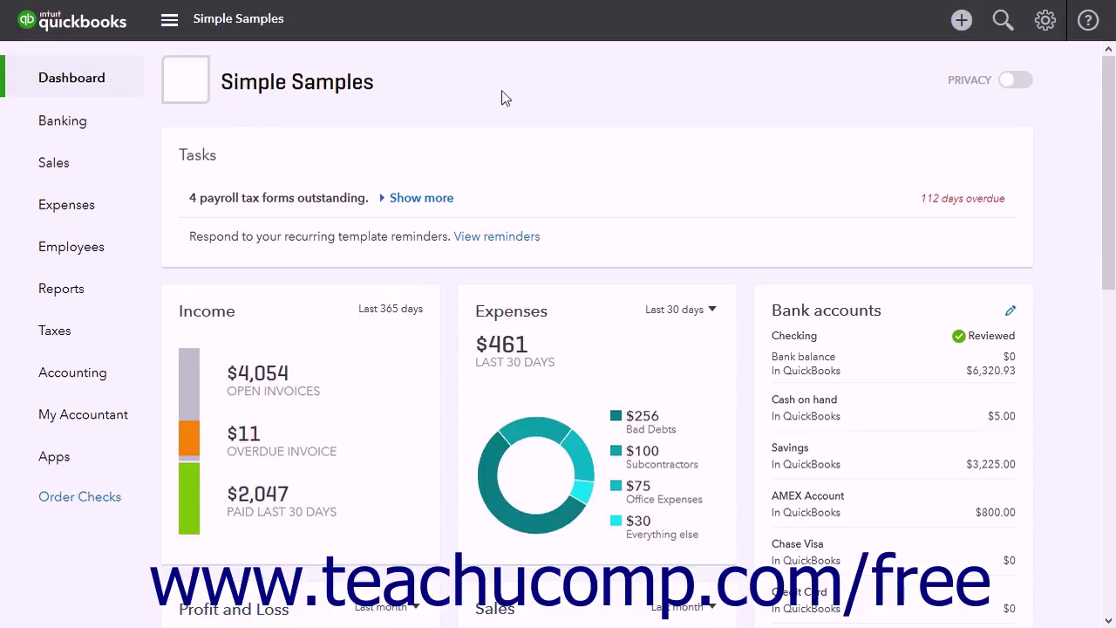
# Start a new check payable to Joe Public, marked Print later.
pyautogui.click(962, 19)
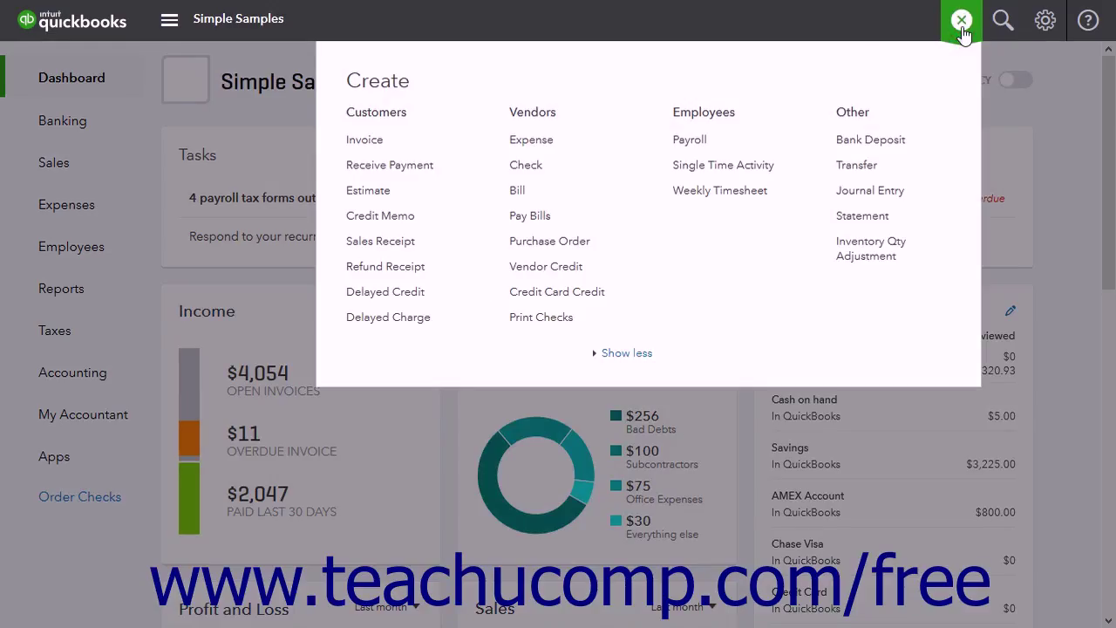
pyautogui.click(558, 170)
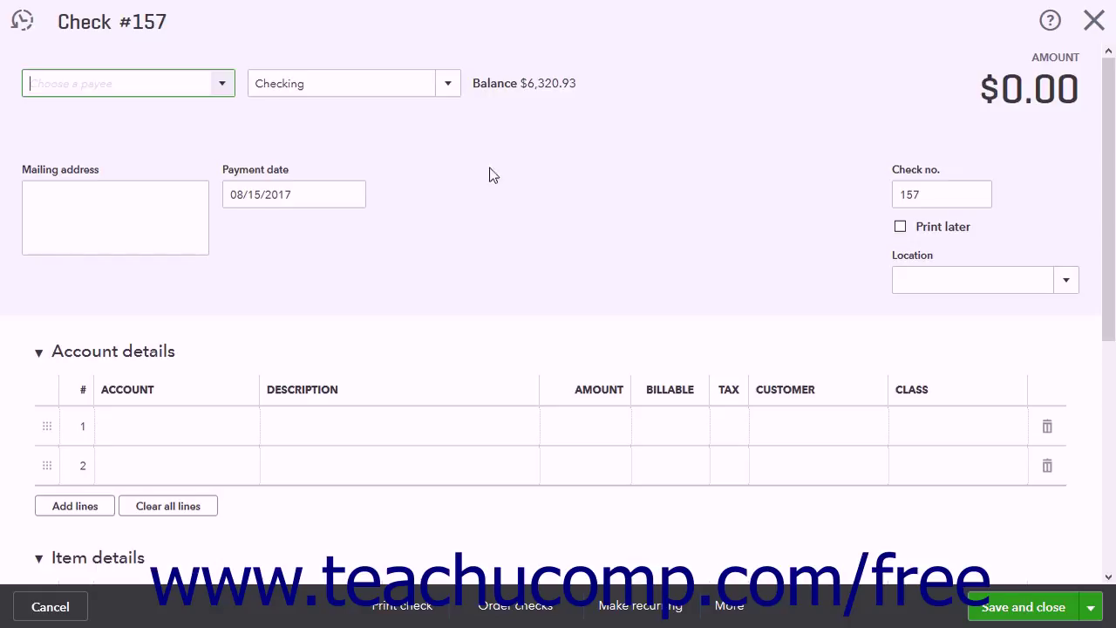
pyautogui.click(223, 83)
pyautogui.scroll(-3, 207, 165)
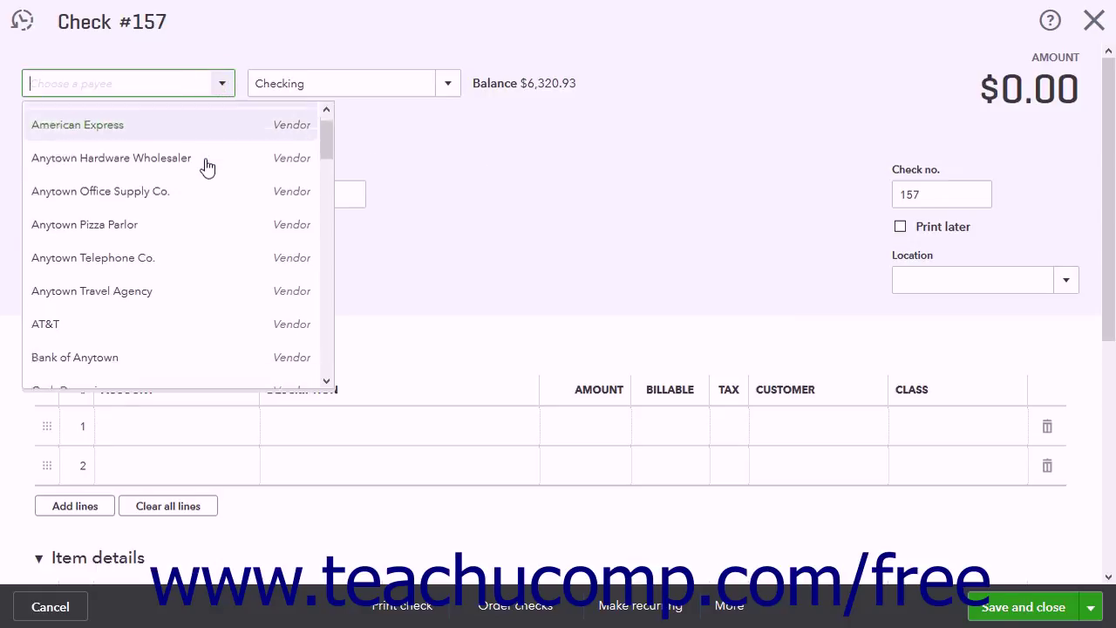
pyautogui.click(161, 236)
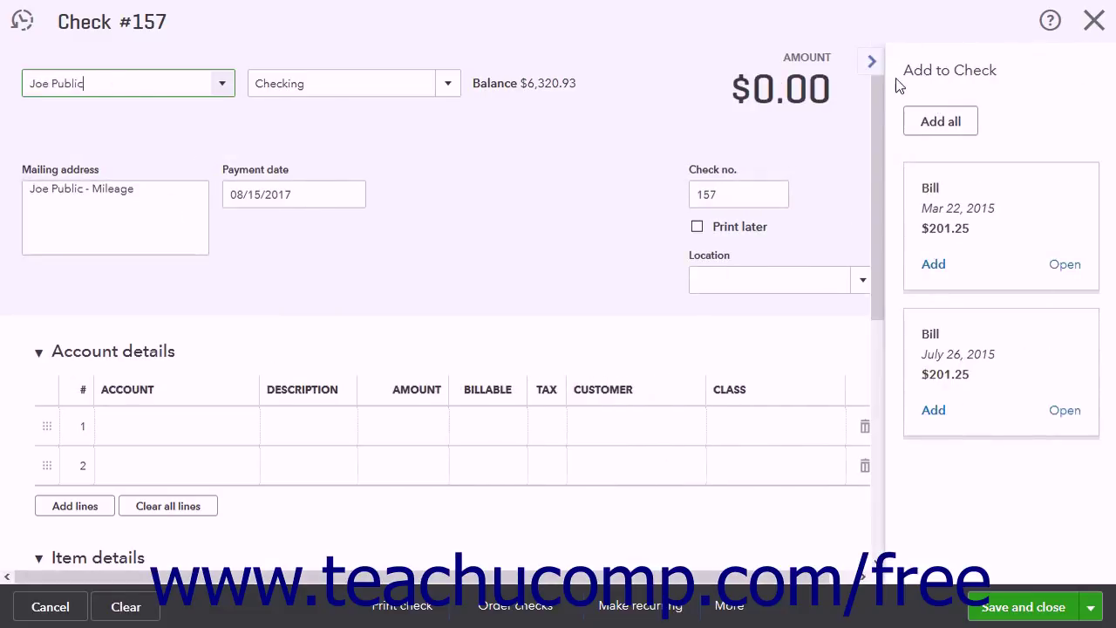
pyautogui.click(872, 63)
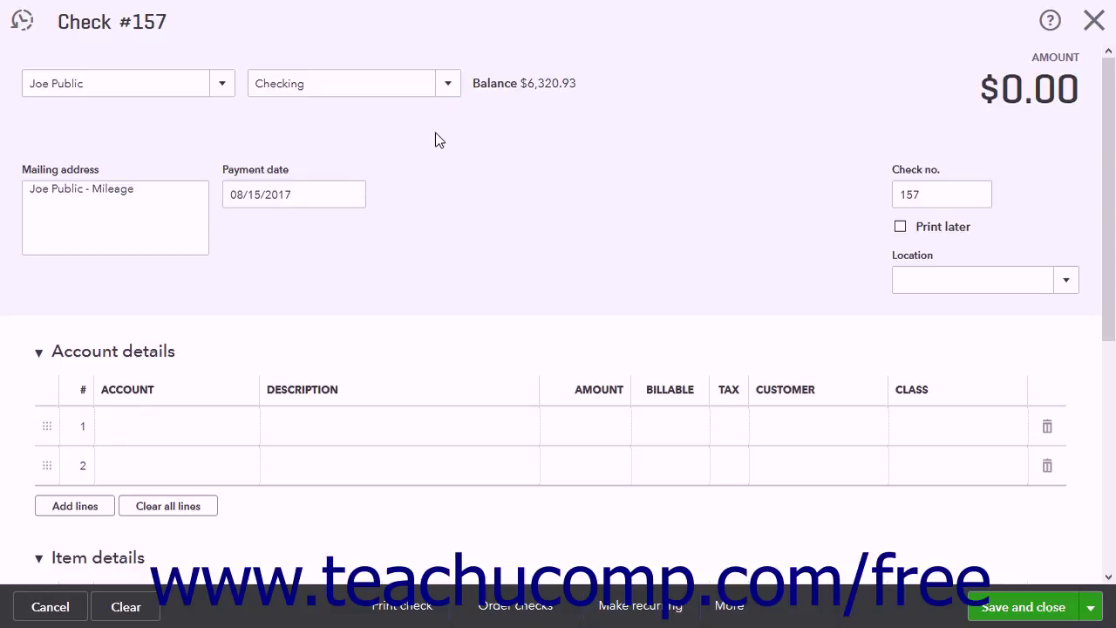
pyautogui.click(902, 227)
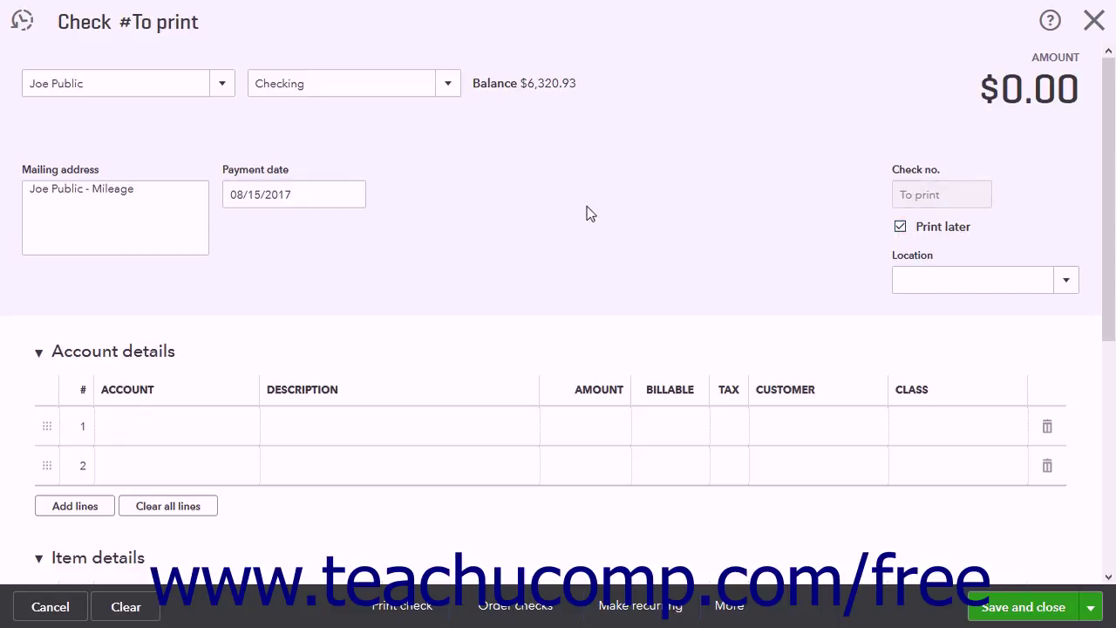
pyautogui.scroll(-3, 166, 279)
pyautogui.click(38, 164)
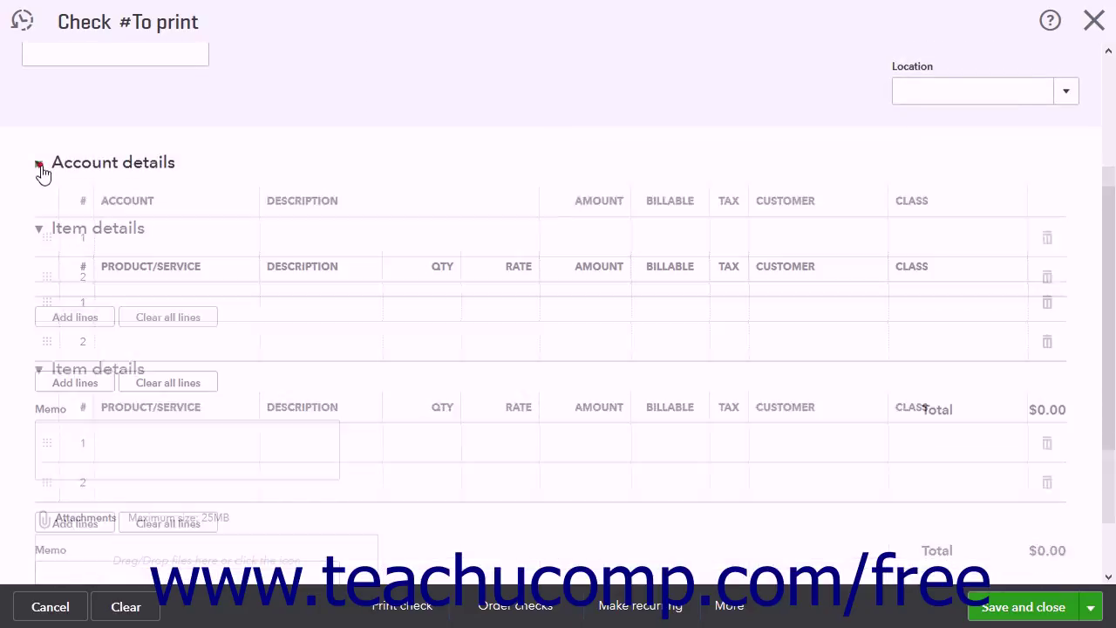
# Add a Mileage line with quantity 25, toggling Billable on and back off.
pyautogui.click(163, 319)
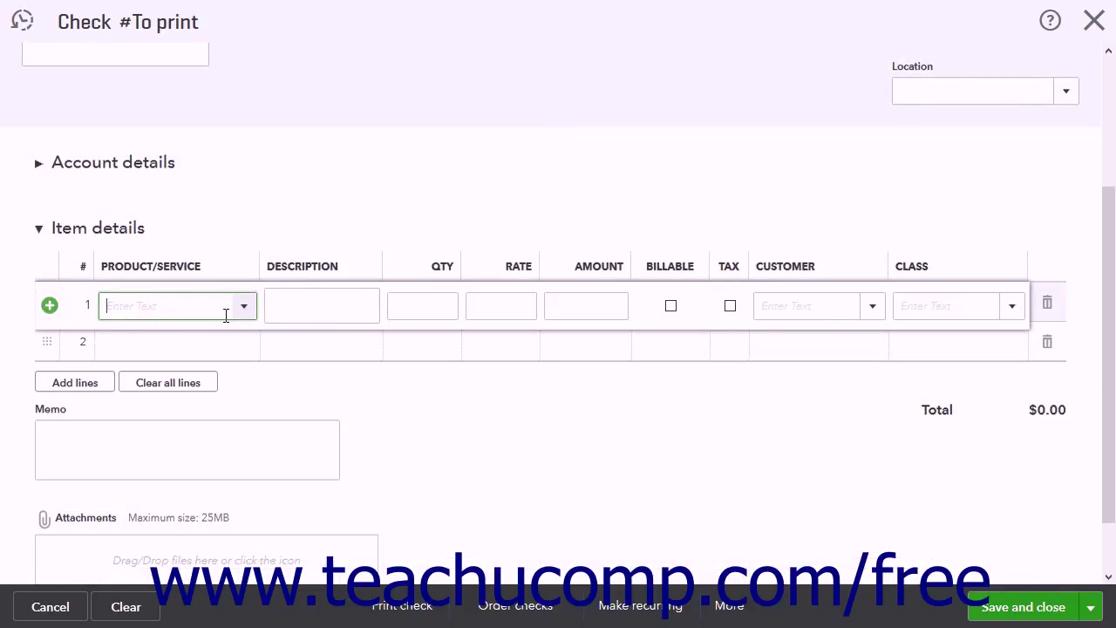
pyautogui.click(245, 312)
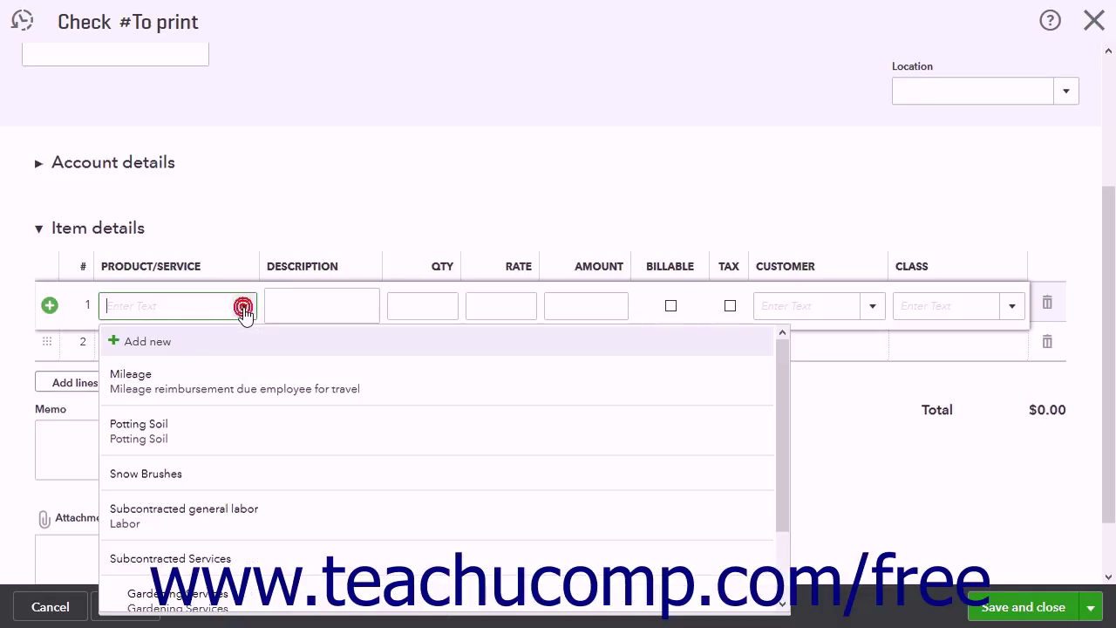
pyautogui.click(243, 399)
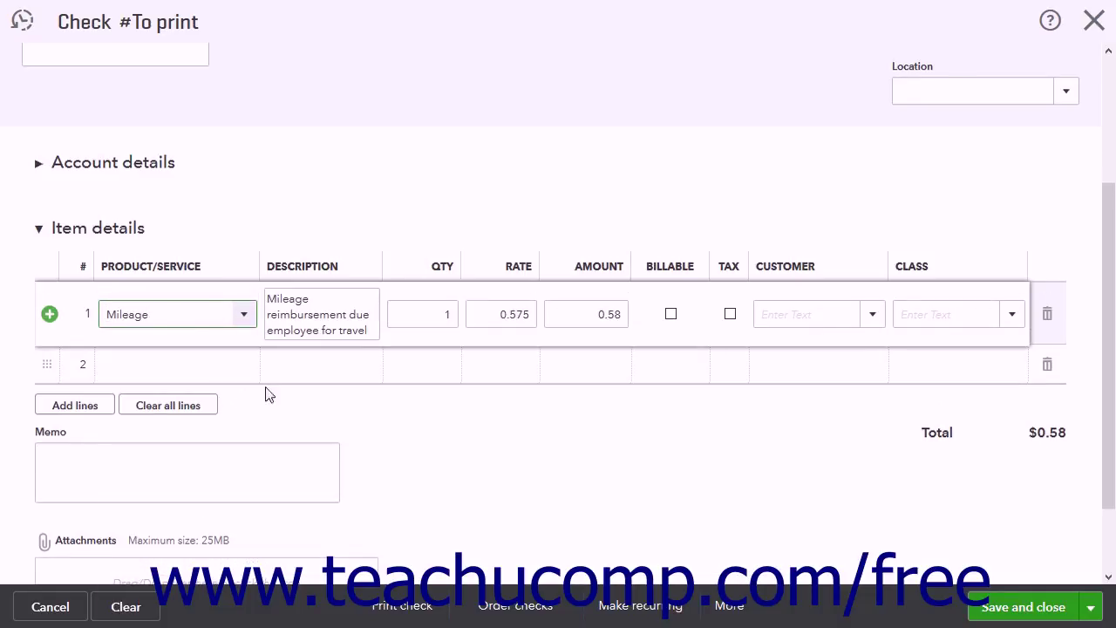
pyautogui.click(433, 323)
pyautogui.write('25')
pyautogui.click(488, 321)
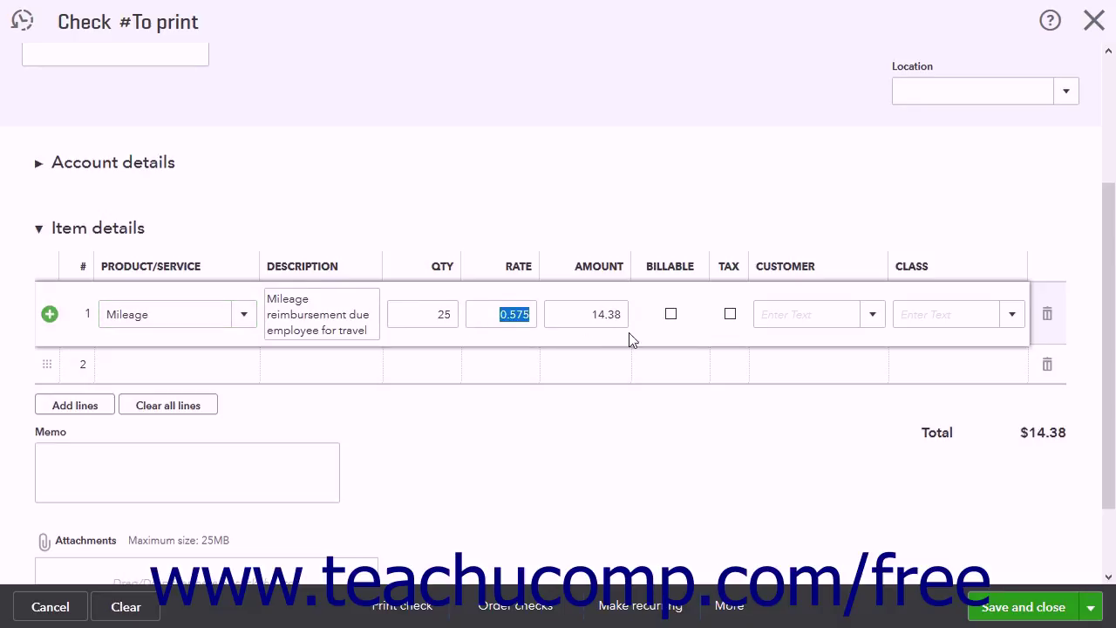
pyautogui.click(670, 315)
pyautogui.click(873, 315)
pyautogui.click(873, 319)
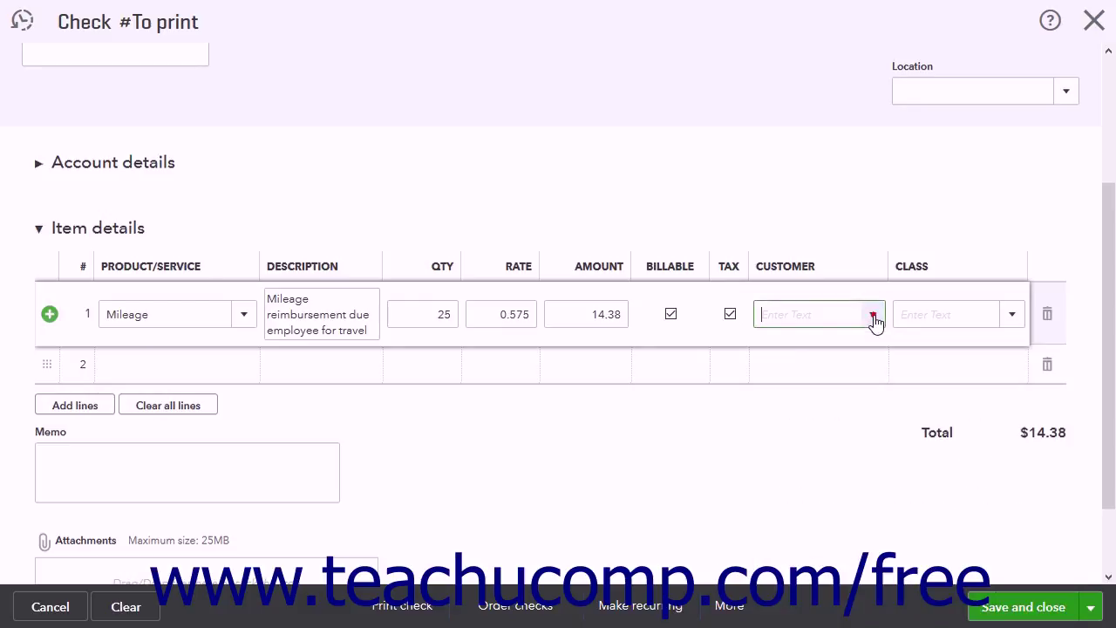
pyautogui.click(671, 316)
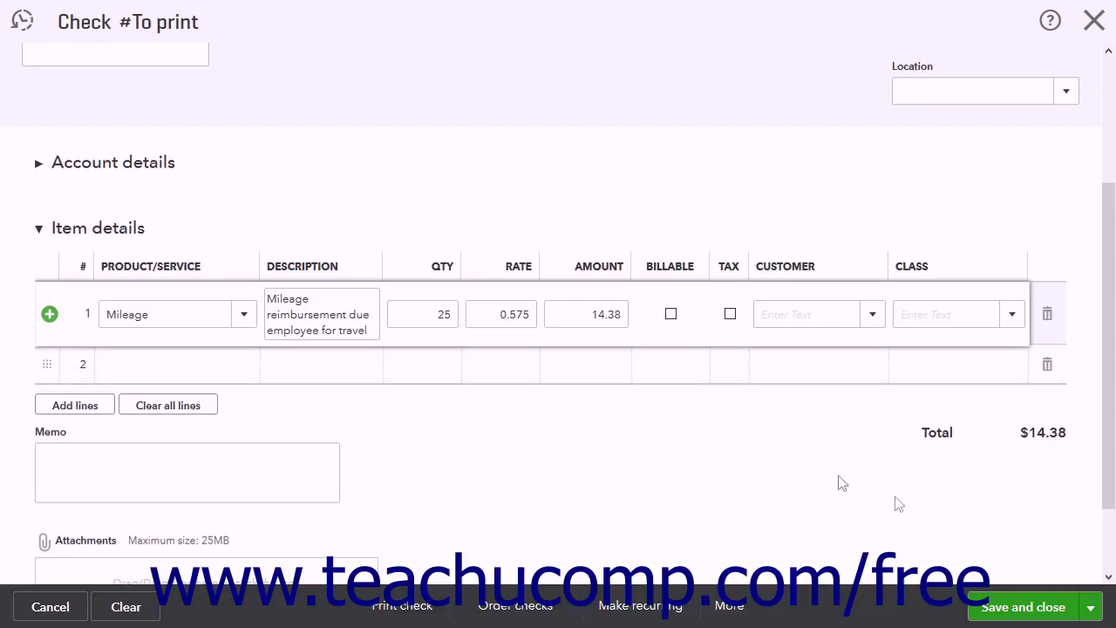
# Cancel the check and confirm leaving without saving.
pyautogui.click(1091, 607)
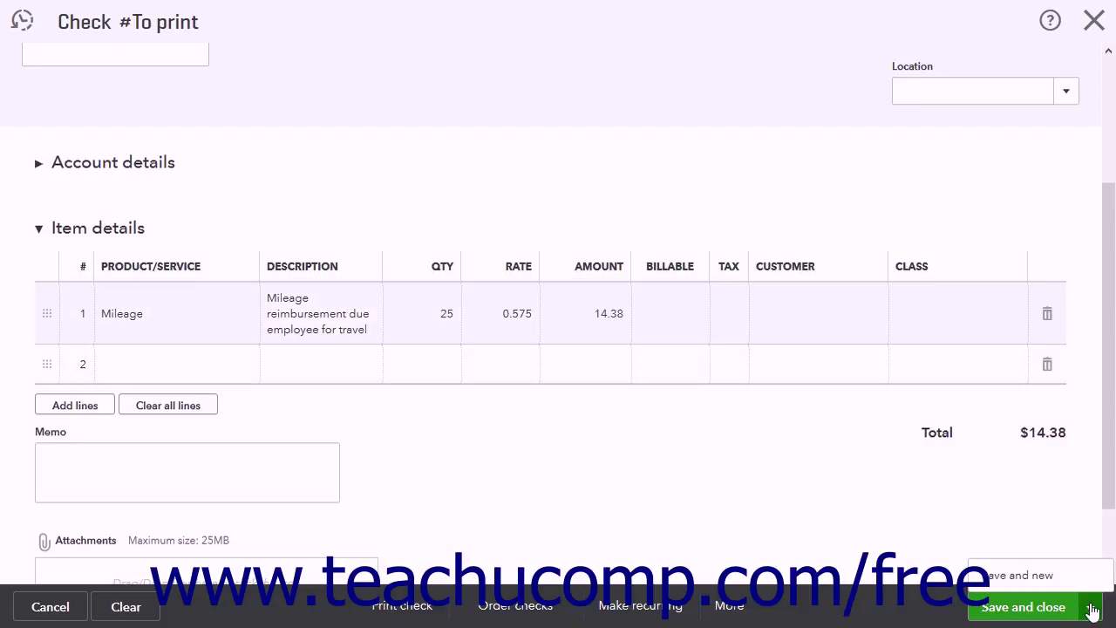
pyautogui.click(1091, 608)
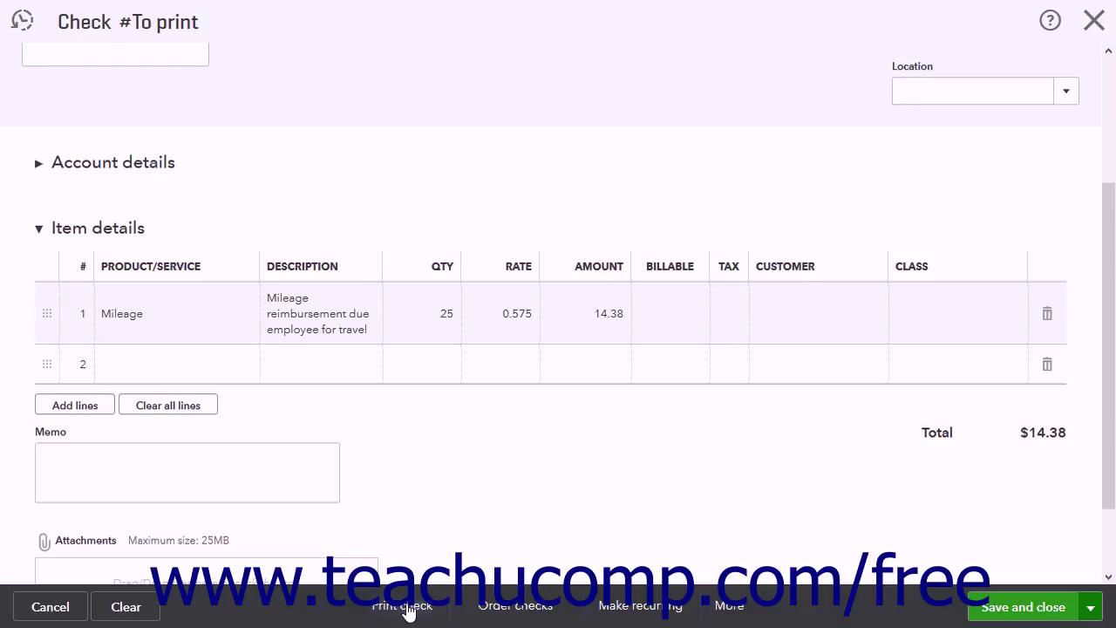
pyautogui.click(77, 607)
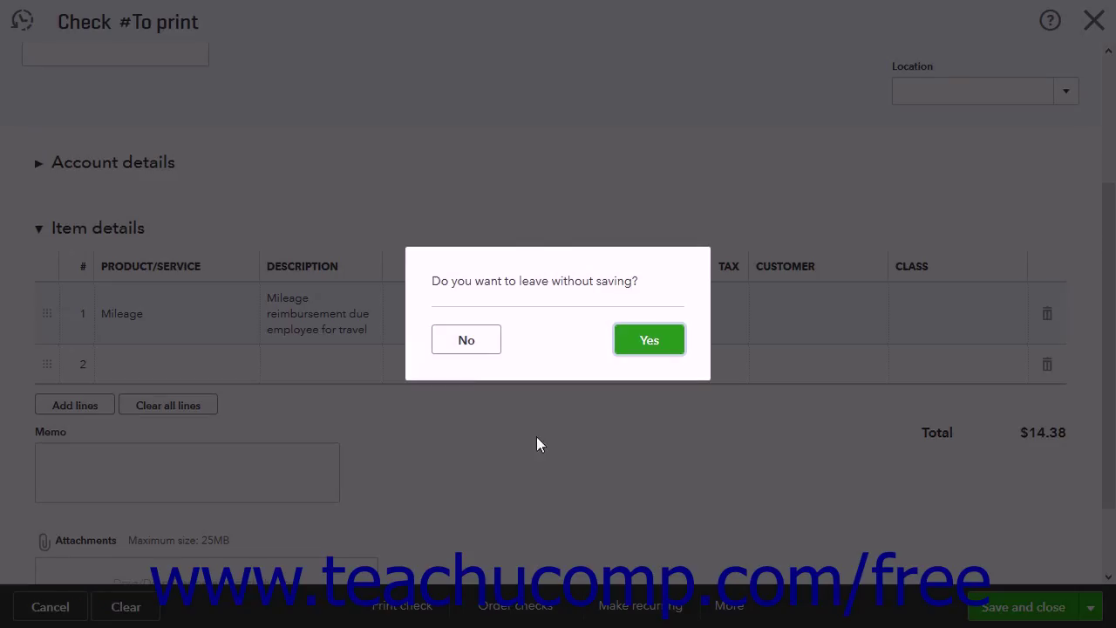
pyautogui.click(648, 347)
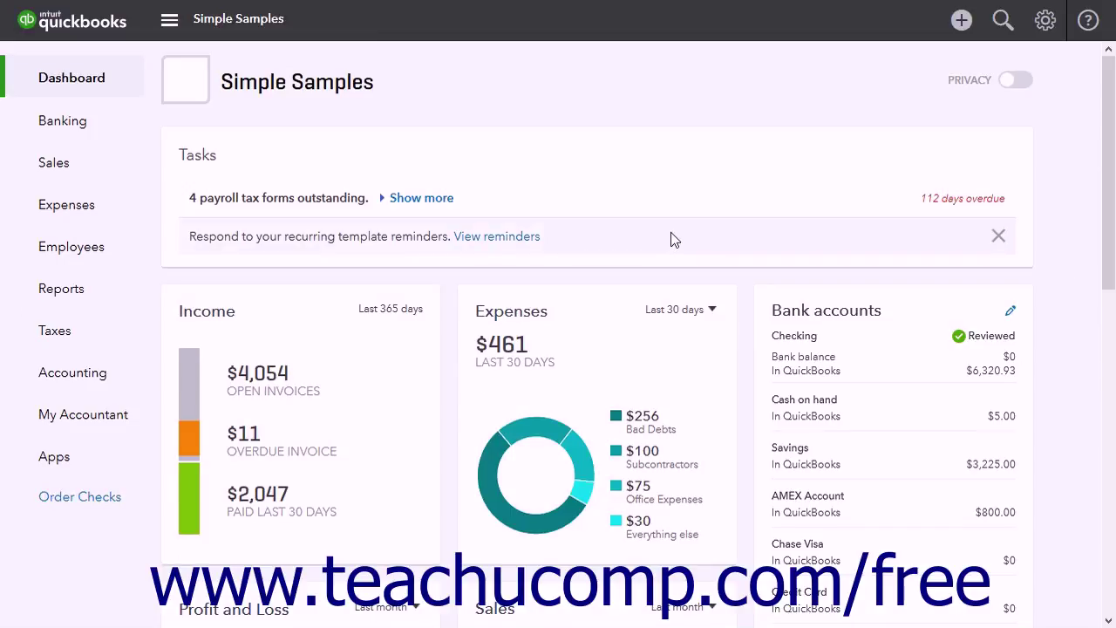
pyautogui.click(960, 26)
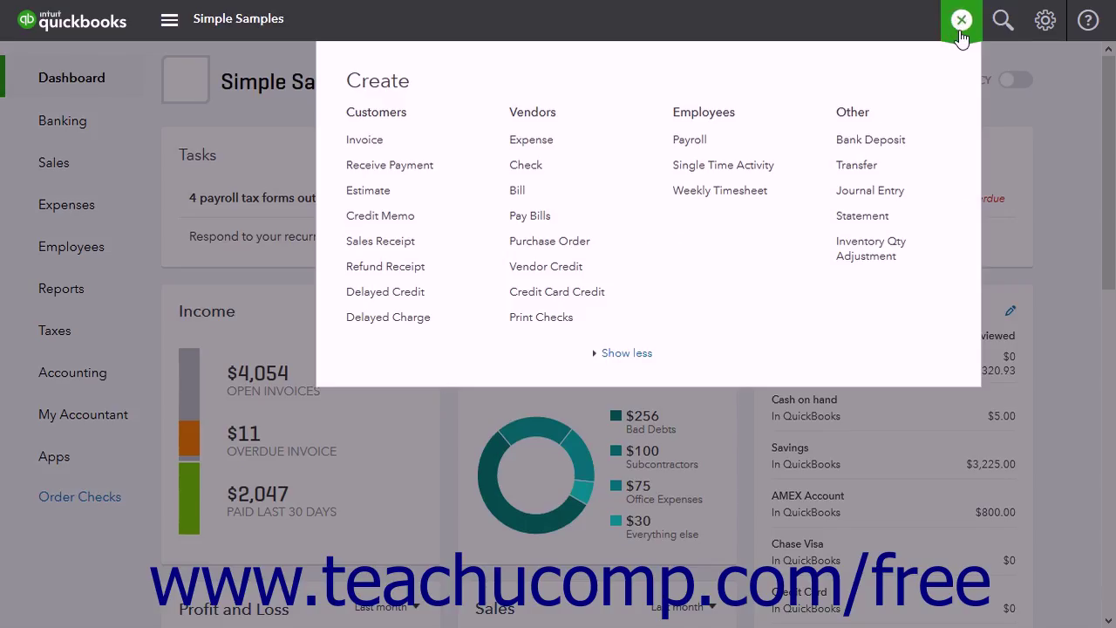
# Start a new bill with Joe Public as the vendor.
pyautogui.click(529, 197)
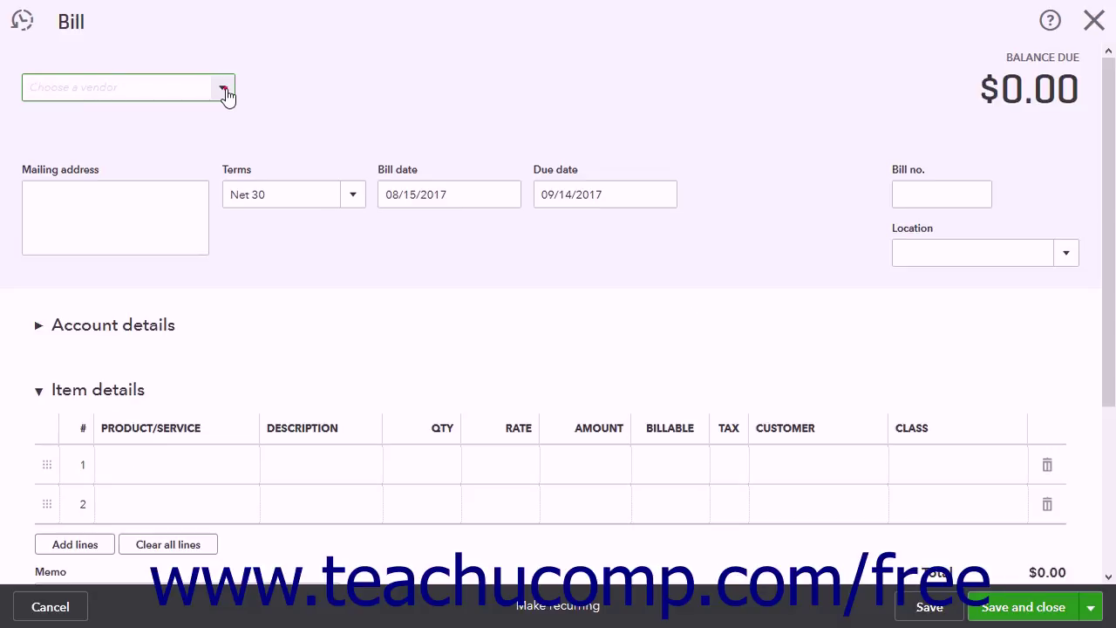
pyautogui.click(223, 89)
pyautogui.scroll(-2, 180, 236)
pyautogui.scroll(-3, 180, 236)
pyautogui.click(122, 239)
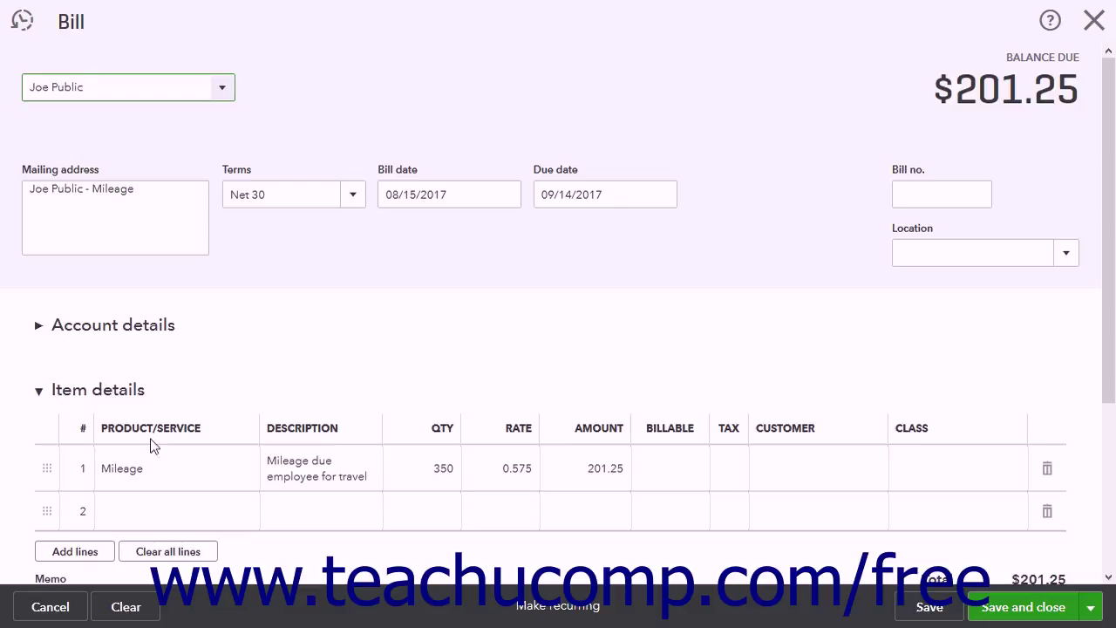
# Set the Mileage line to quantity 25, clear billable and tax, and save the $14.38 bill.
pyautogui.click(197, 468)
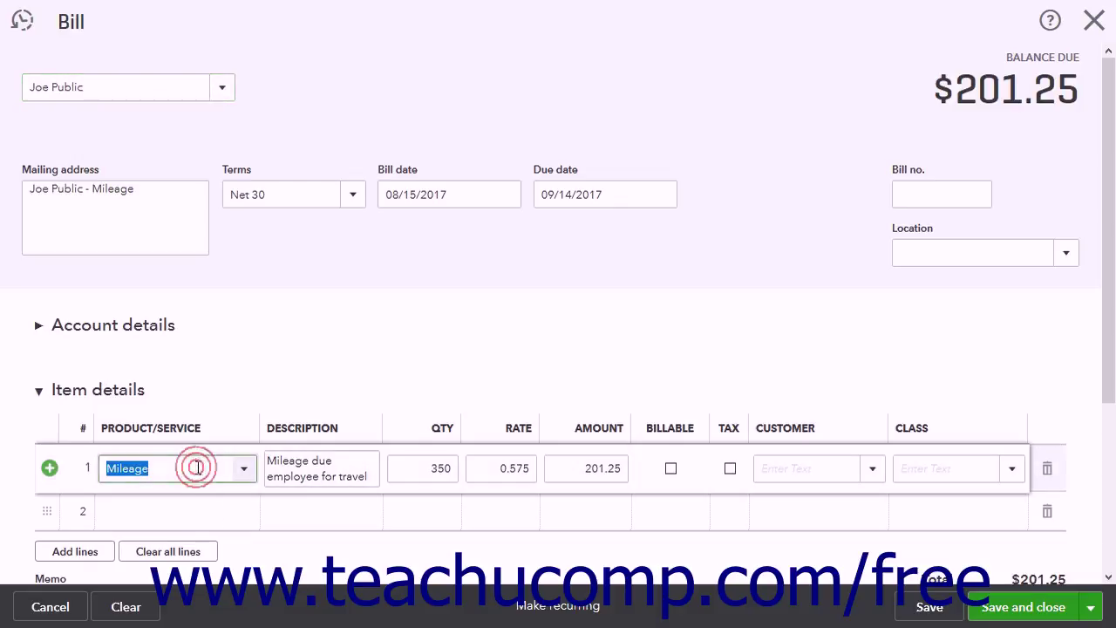
pyautogui.click(246, 472)
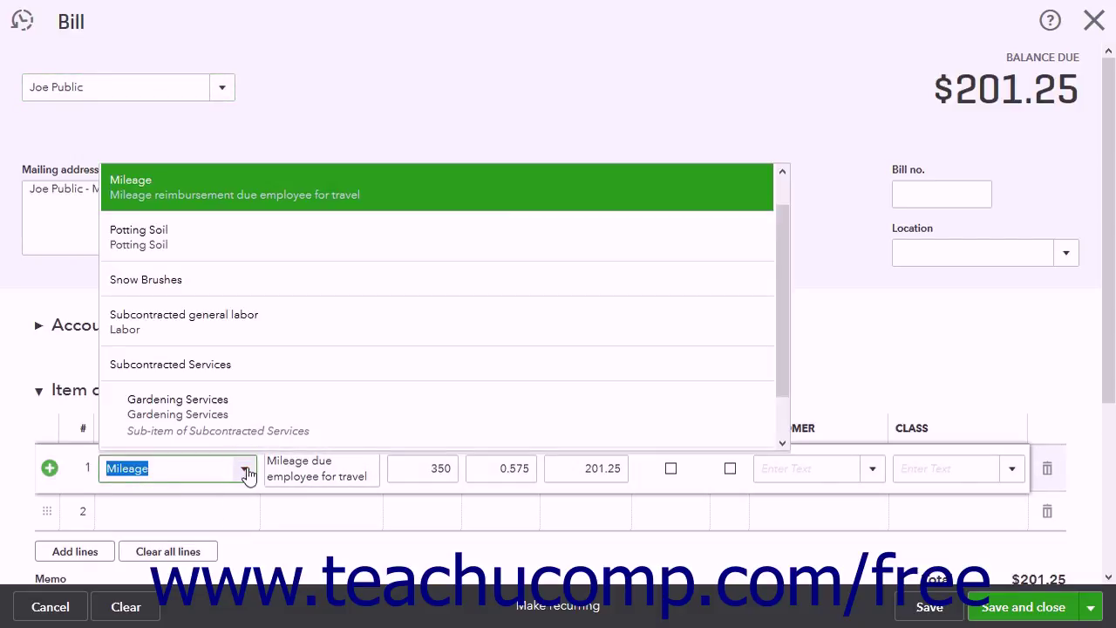
pyautogui.click(232, 194)
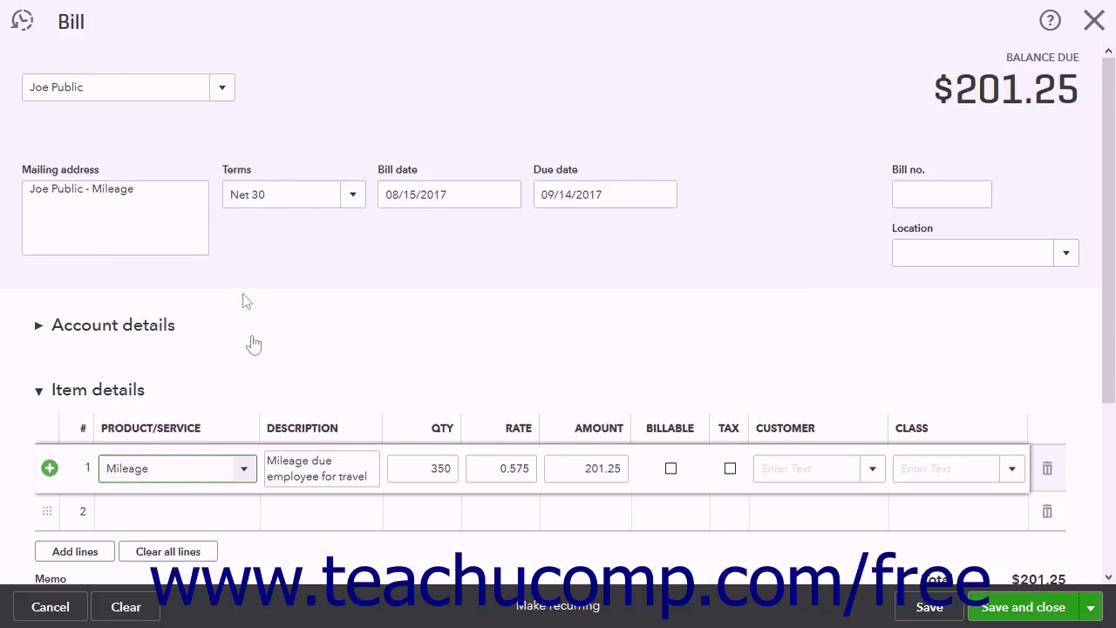
pyautogui.click(419, 476)
pyautogui.write('25')
pyautogui.click(521, 466)
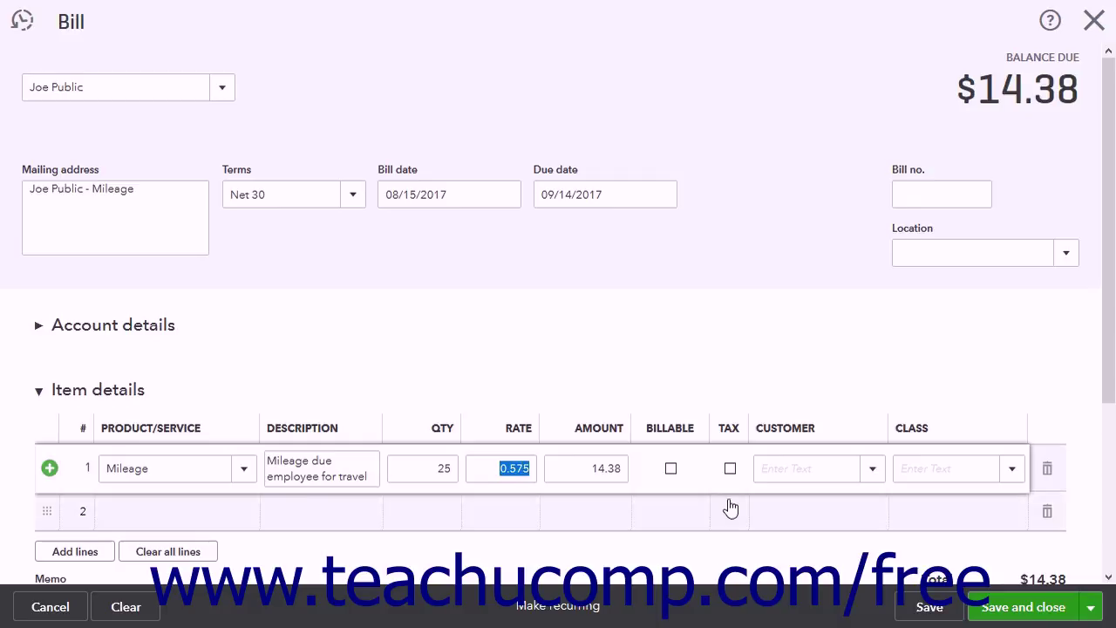
pyautogui.click(670, 470)
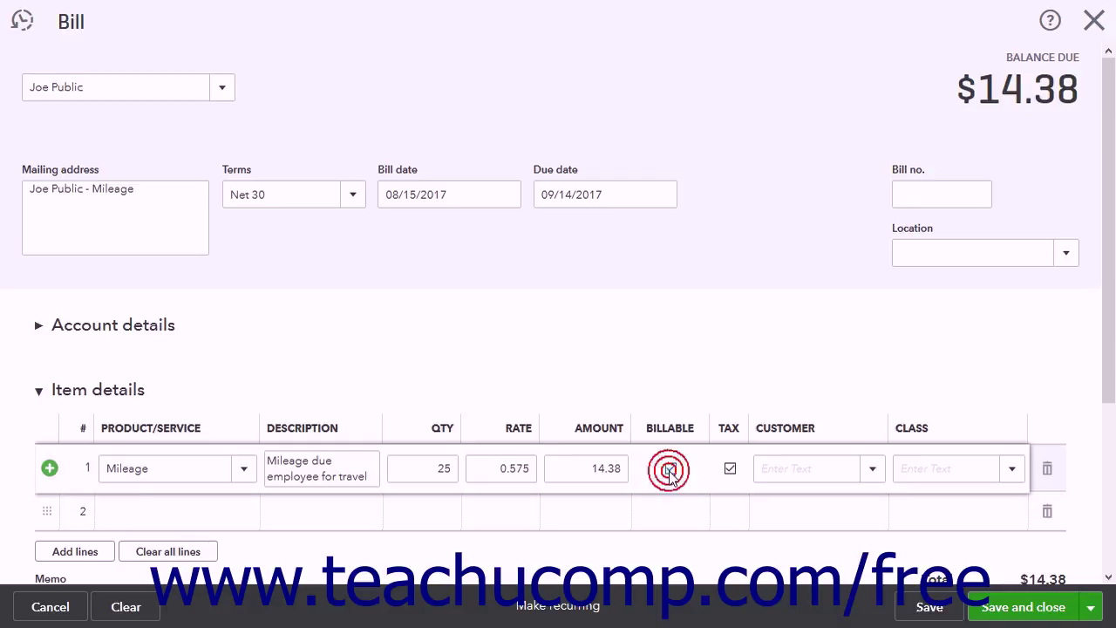
pyautogui.click(874, 470)
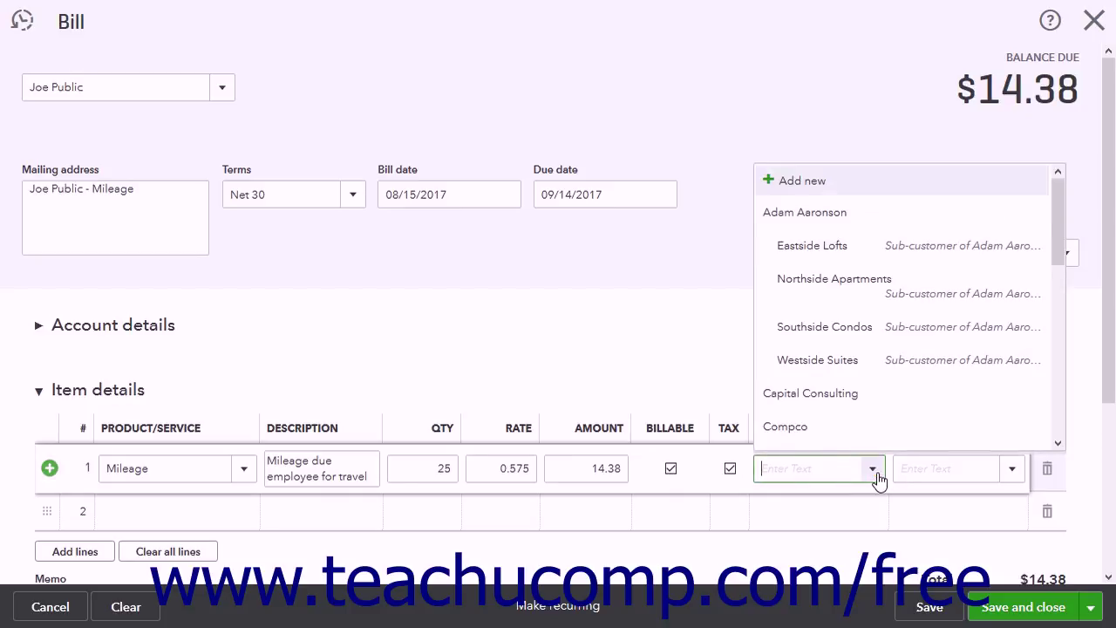
pyautogui.click(874, 471)
pyautogui.click(671, 469)
pyautogui.click(730, 468)
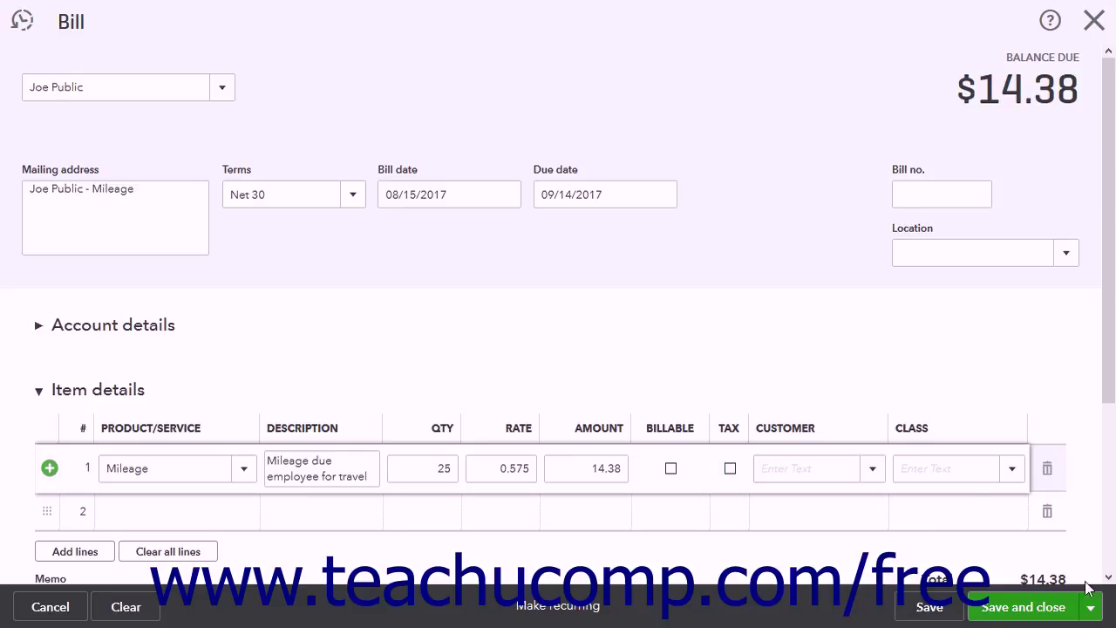
pyautogui.click(1066, 610)
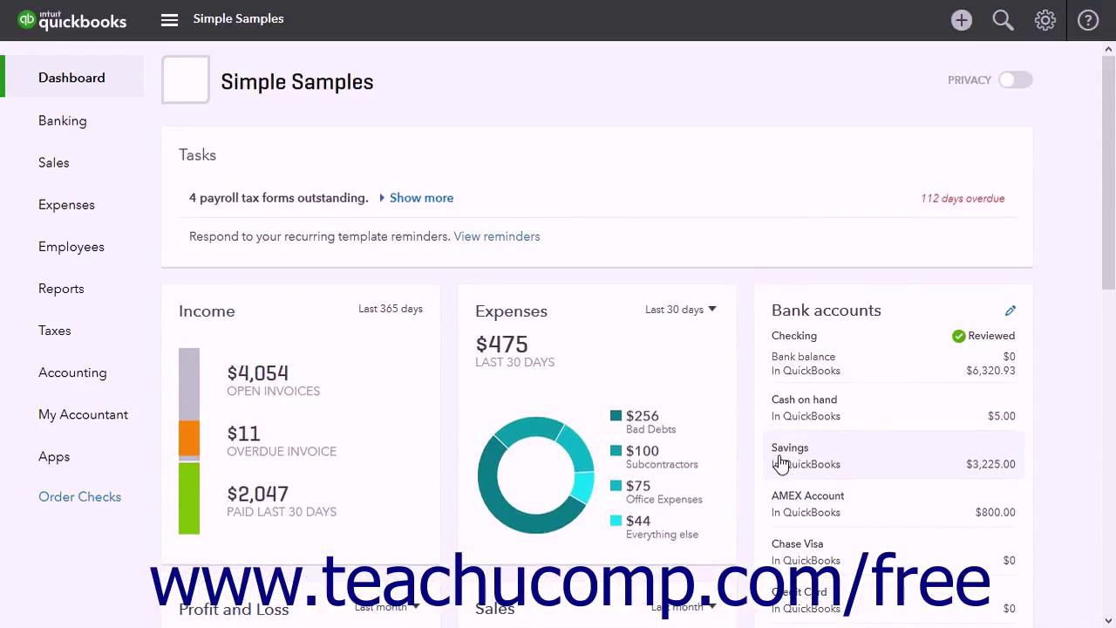
# Make a payment to Joe Public, excluding the 06/26/2015 and 02/20/2015 bills.
pyautogui.click(68, 209)
pyautogui.scroll(-10, 69, 212)
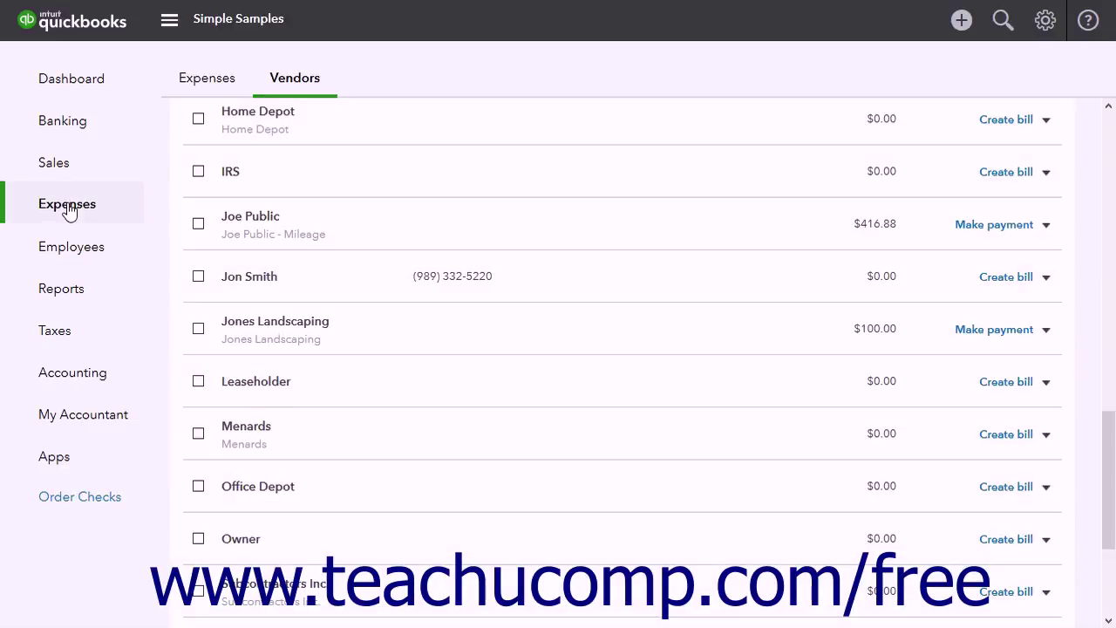
pyautogui.click(291, 88)
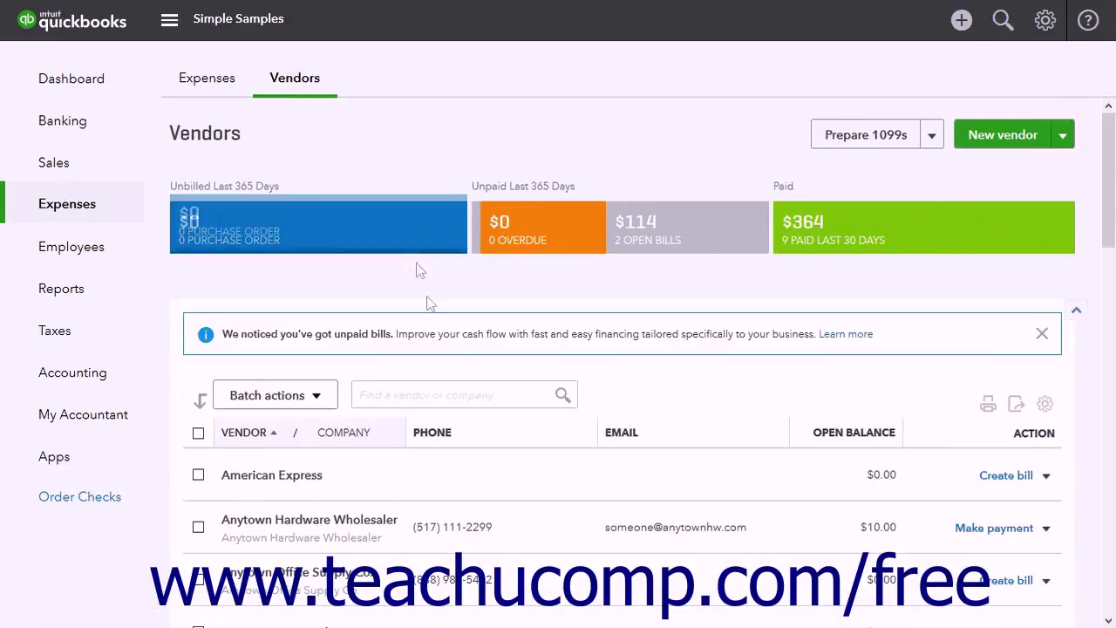
pyautogui.scroll(-7, 502, 443)
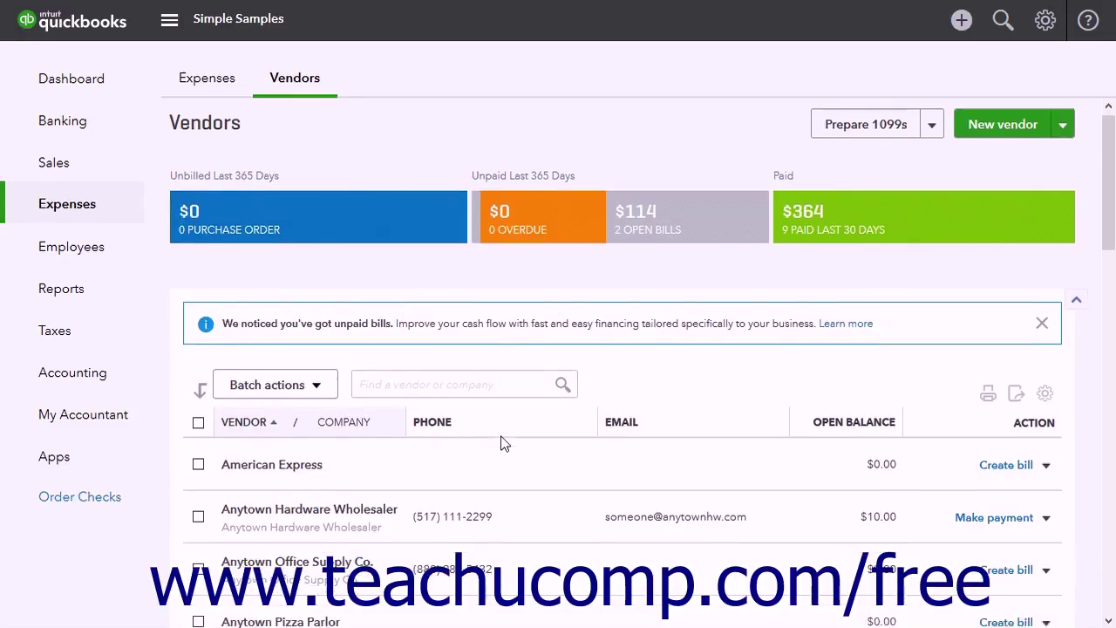
pyautogui.scroll(-3, 501, 442)
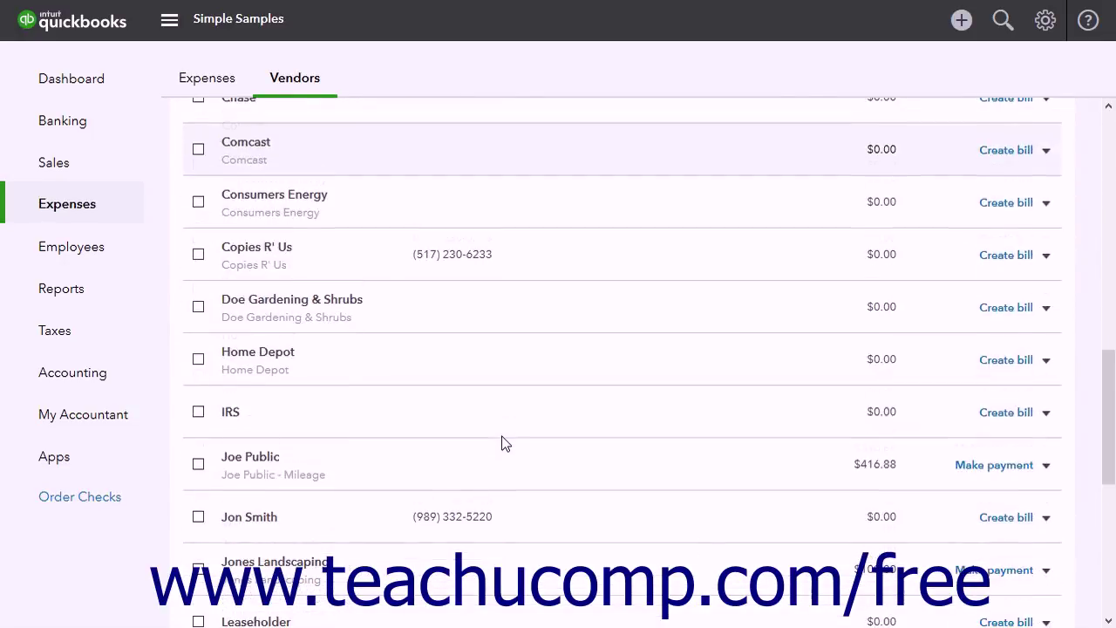
pyautogui.scroll(-2, 501, 442)
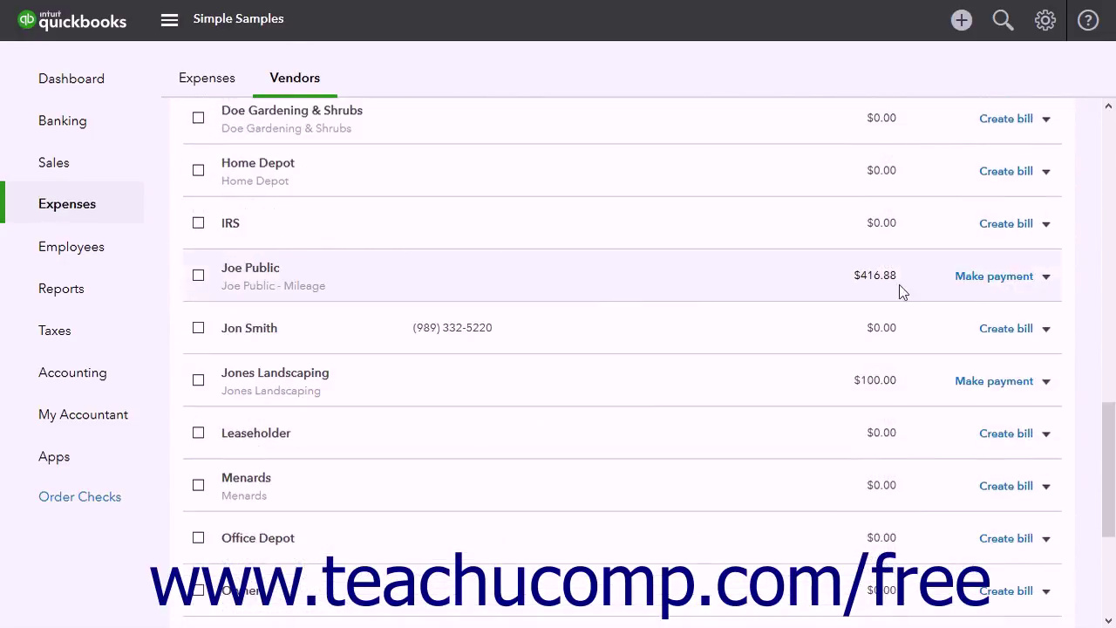
pyautogui.click(993, 277)
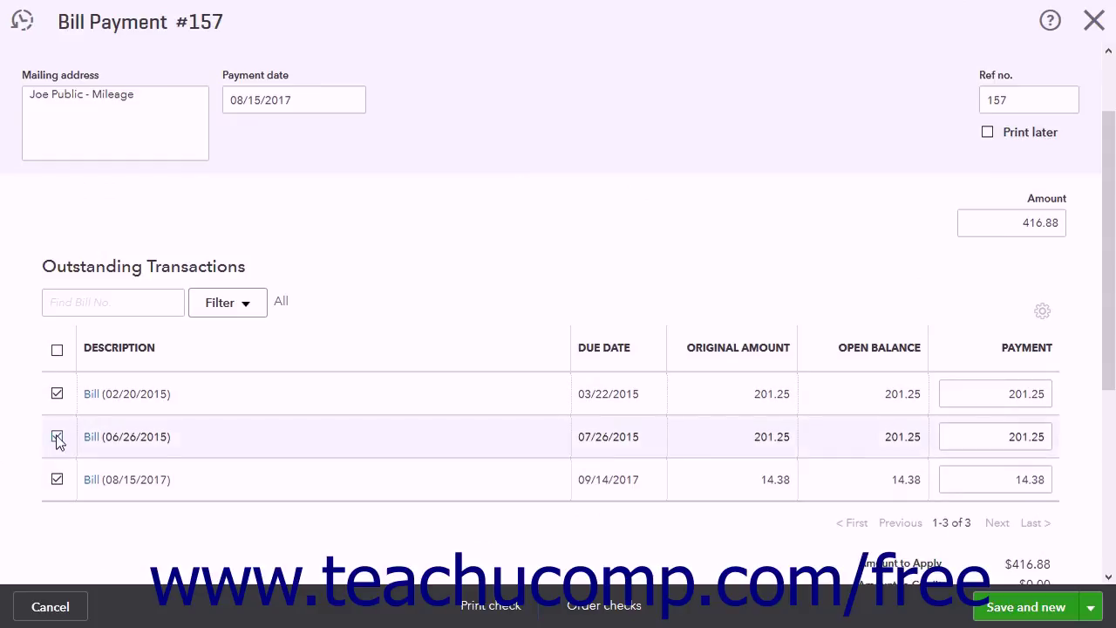
pyautogui.click(57, 437)
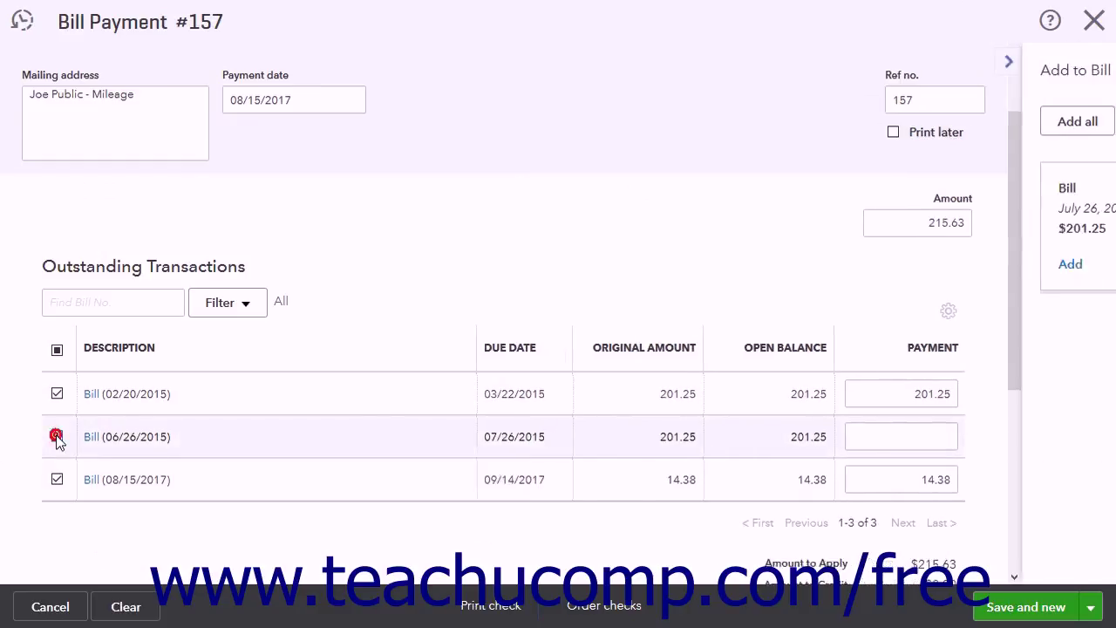
pyautogui.click(57, 394)
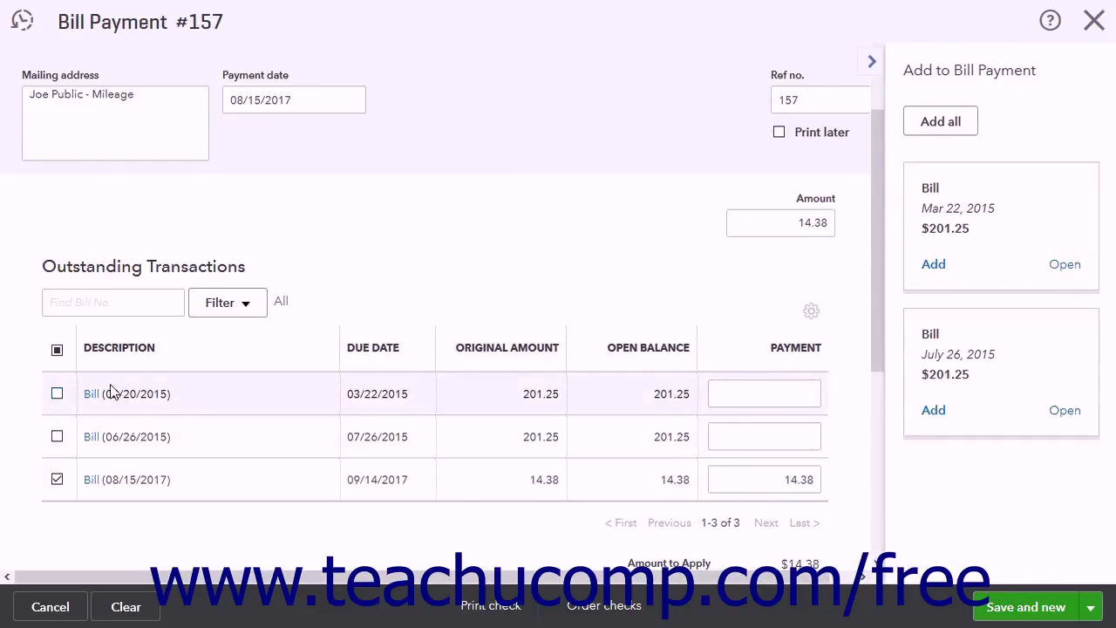